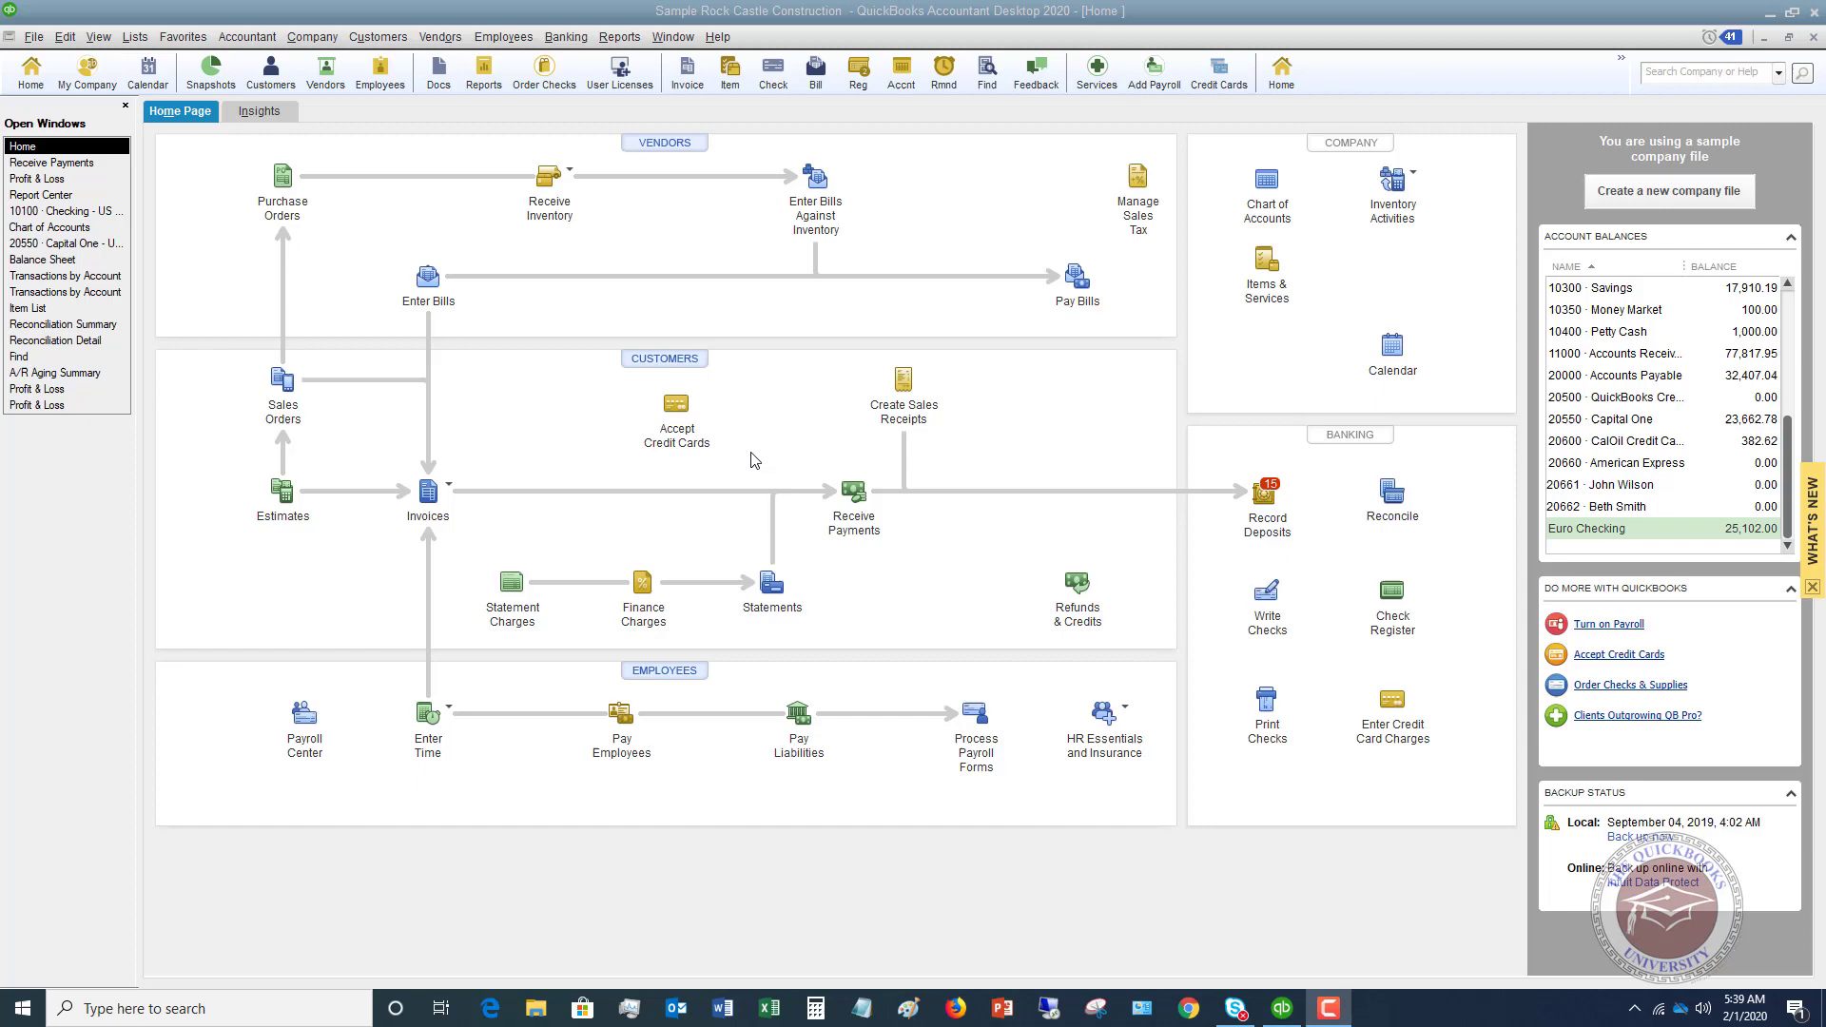
Create a sales receipt for XYZ Company:Remodel Showroom, skipping billable time and costs, with class Remodel.
{"action": "left_click", "coordinate": [901, 386]}
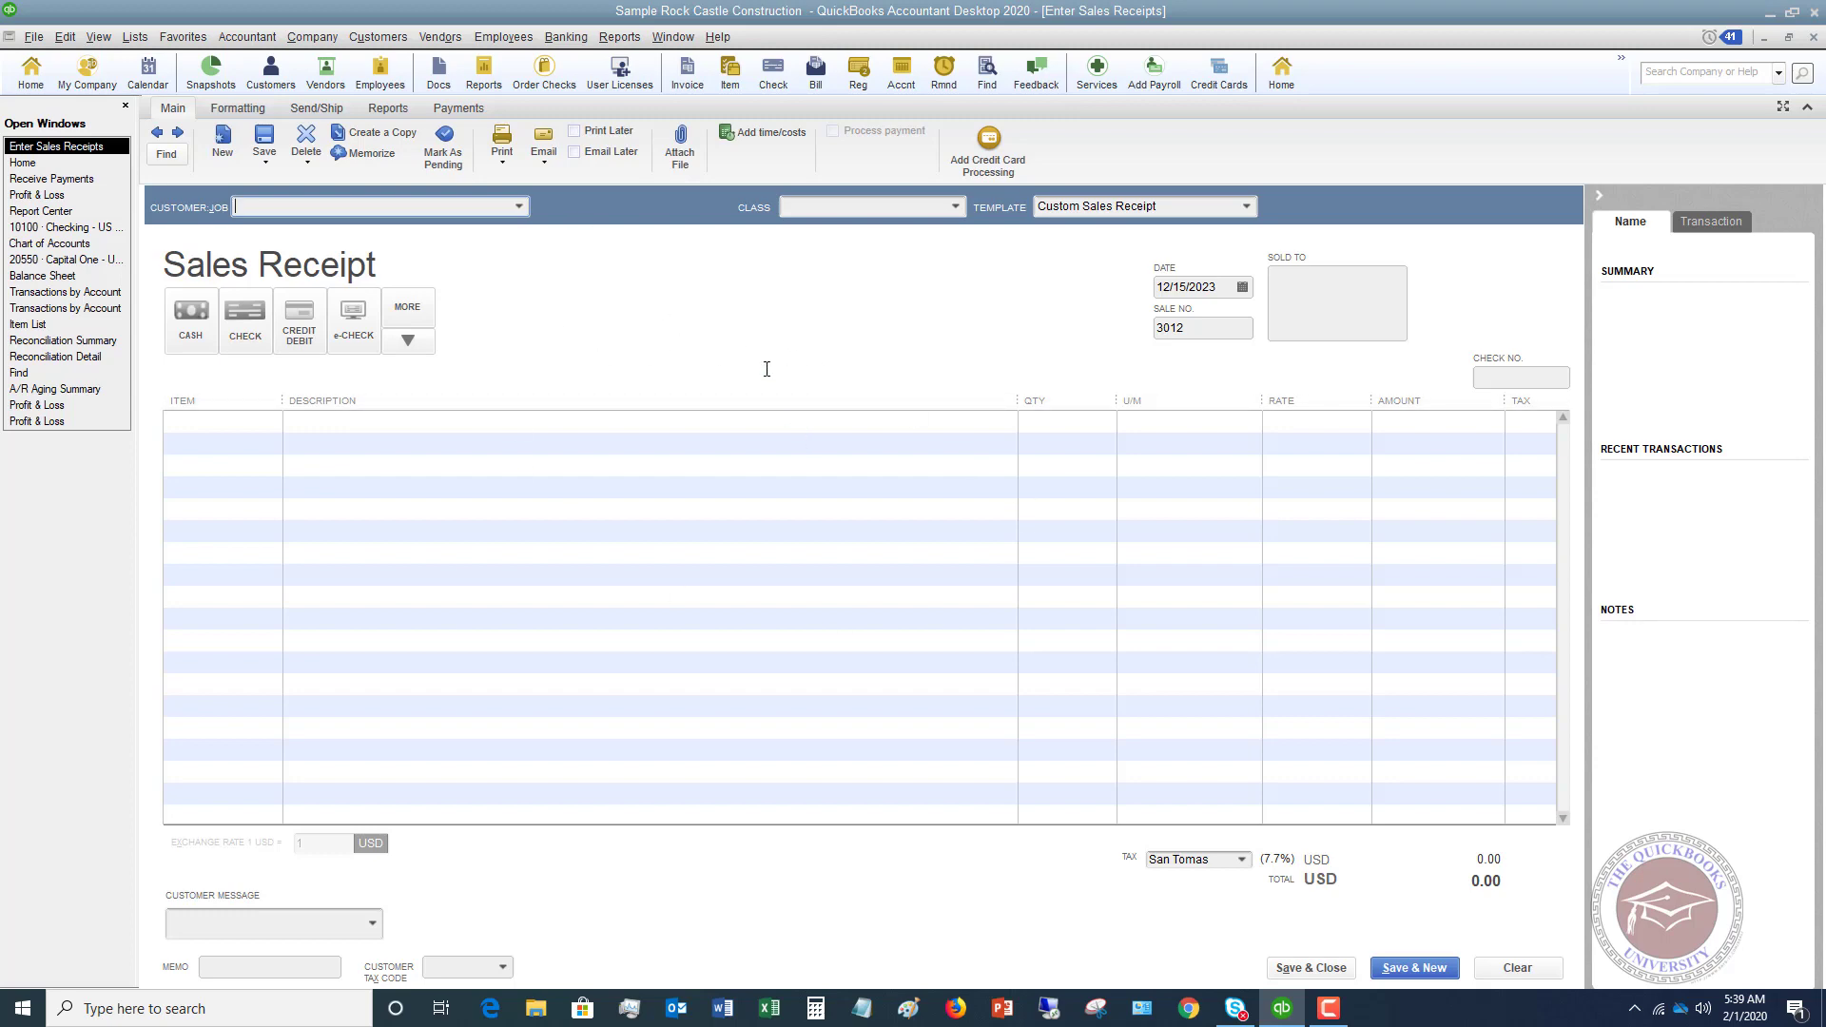
{"action": "left_click", "coordinate": [520, 207]}
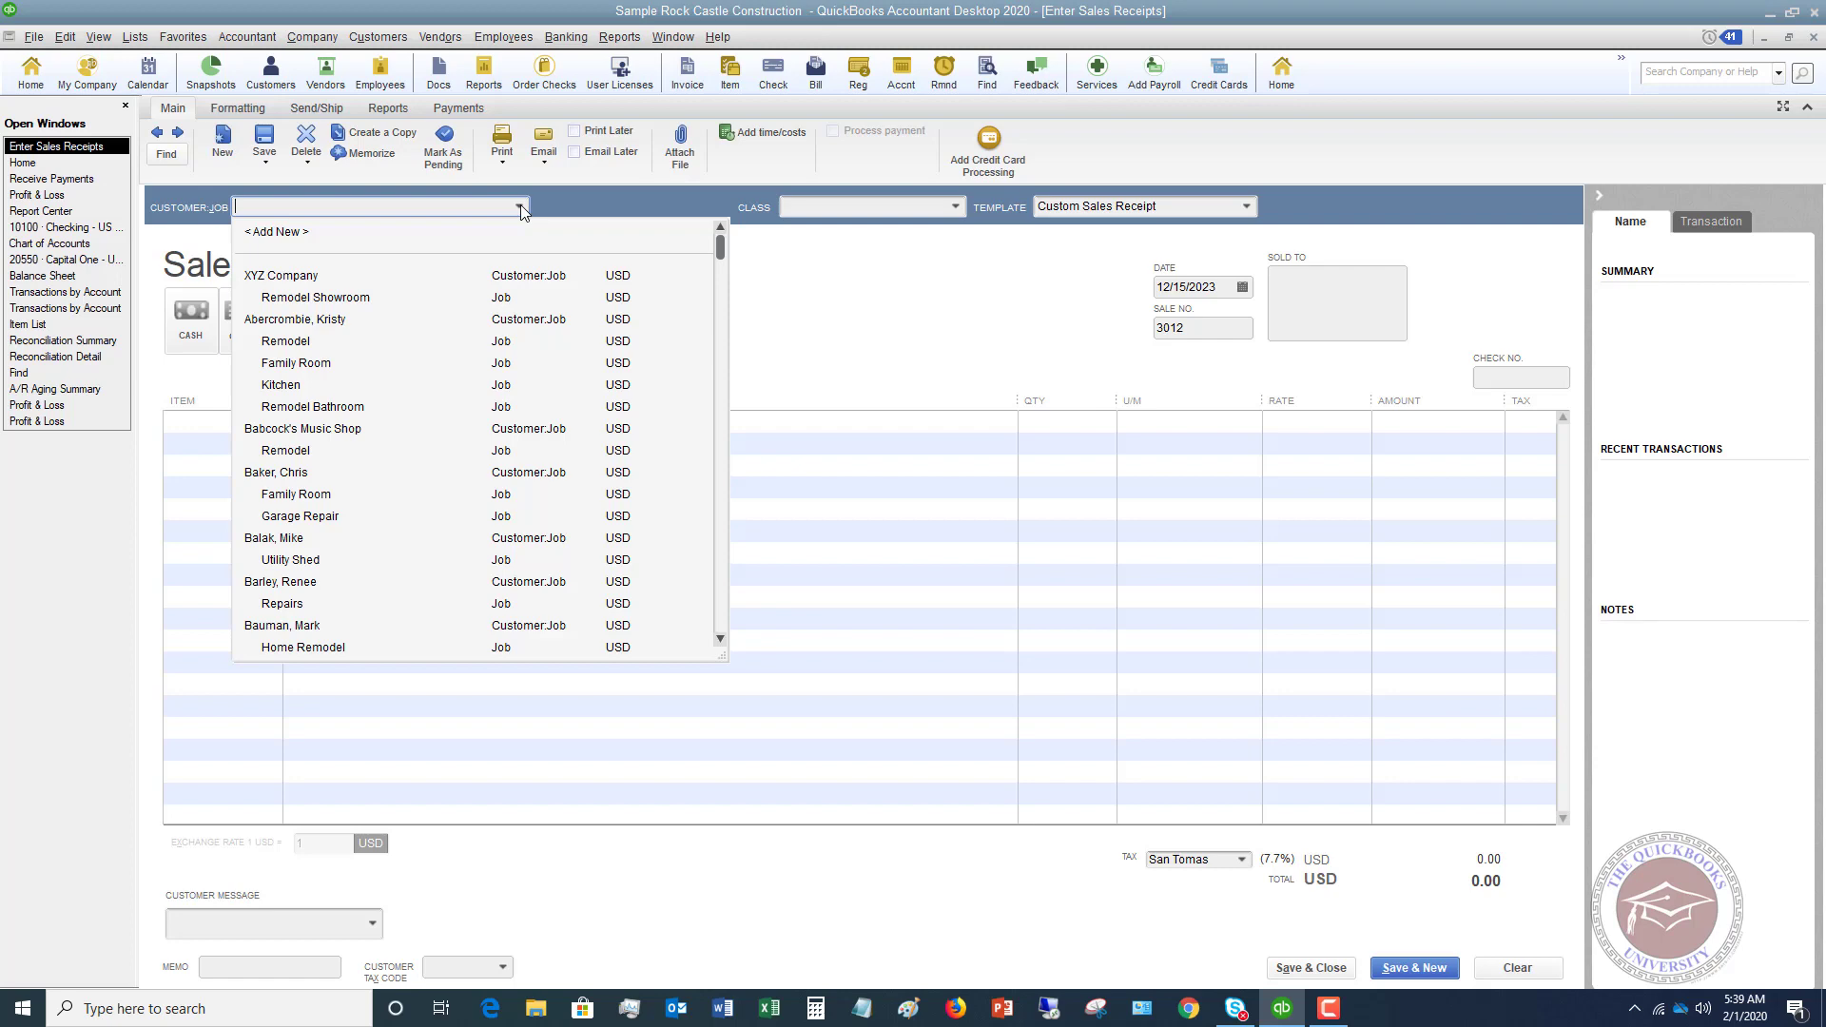
{"action": "left_click", "coordinate": [316, 298]}
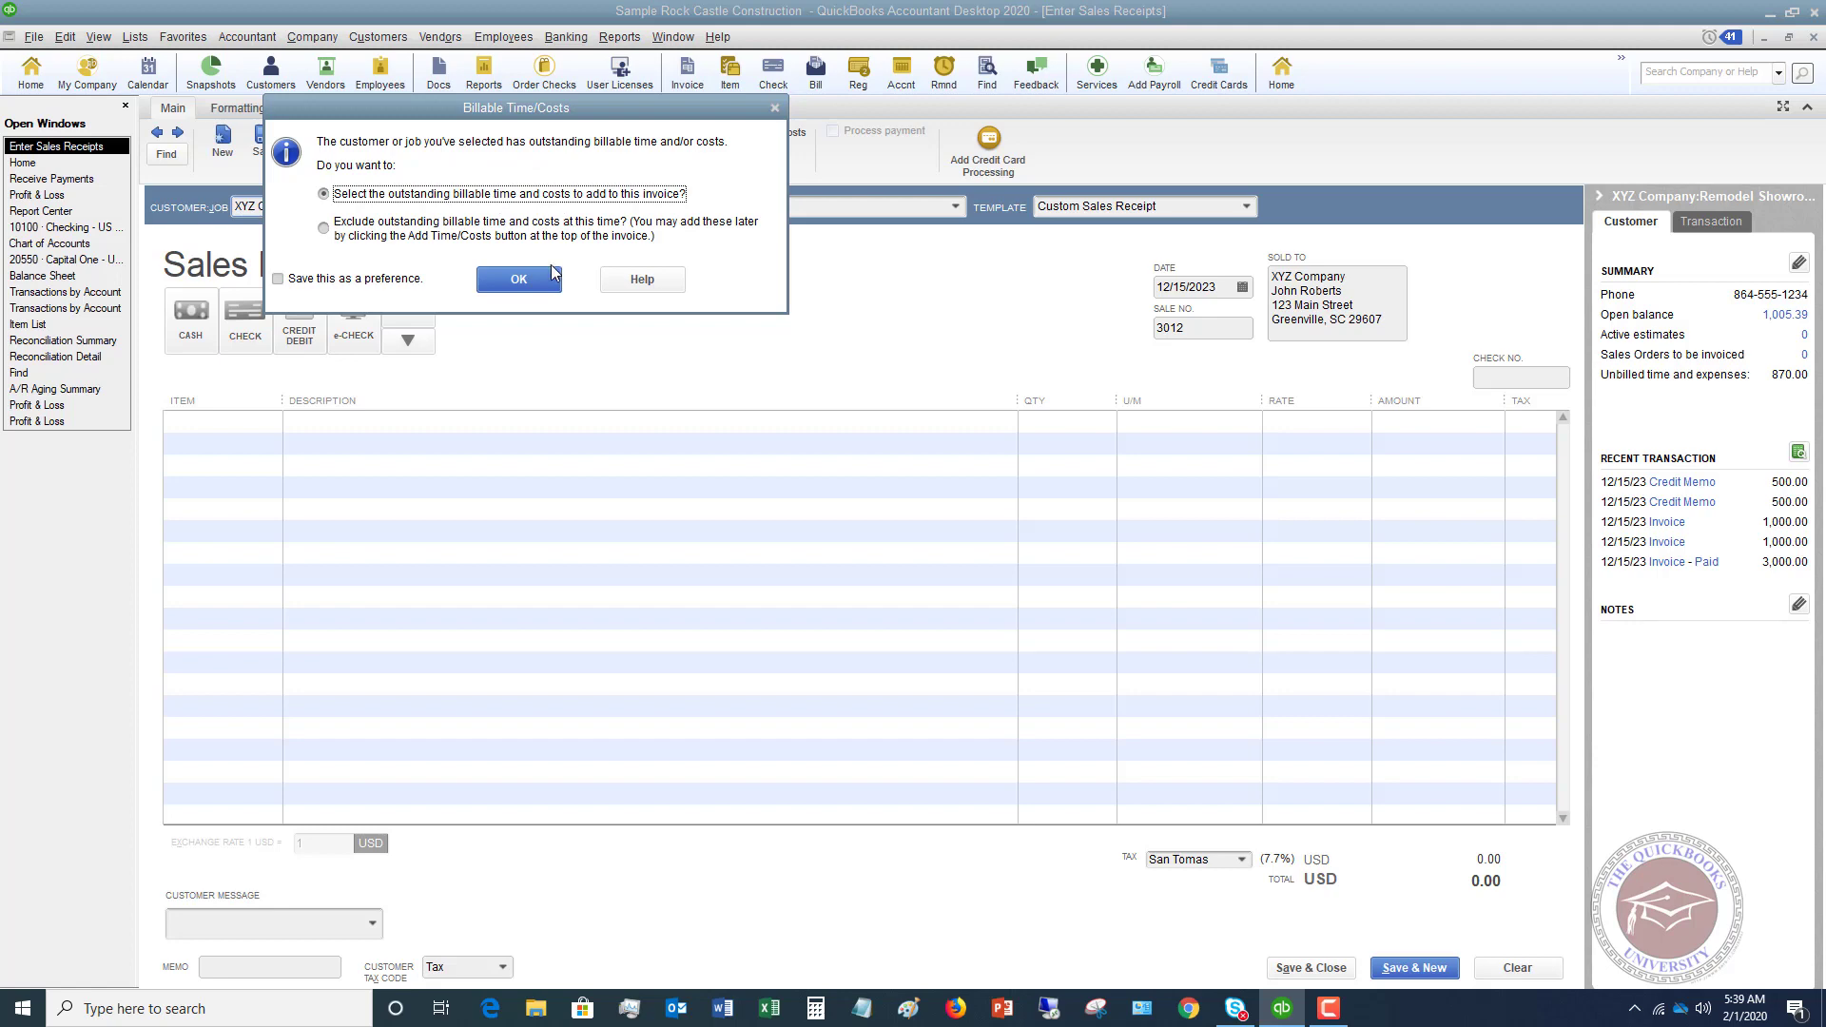
{"action": "left_click", "coordinate": [775, 107]}
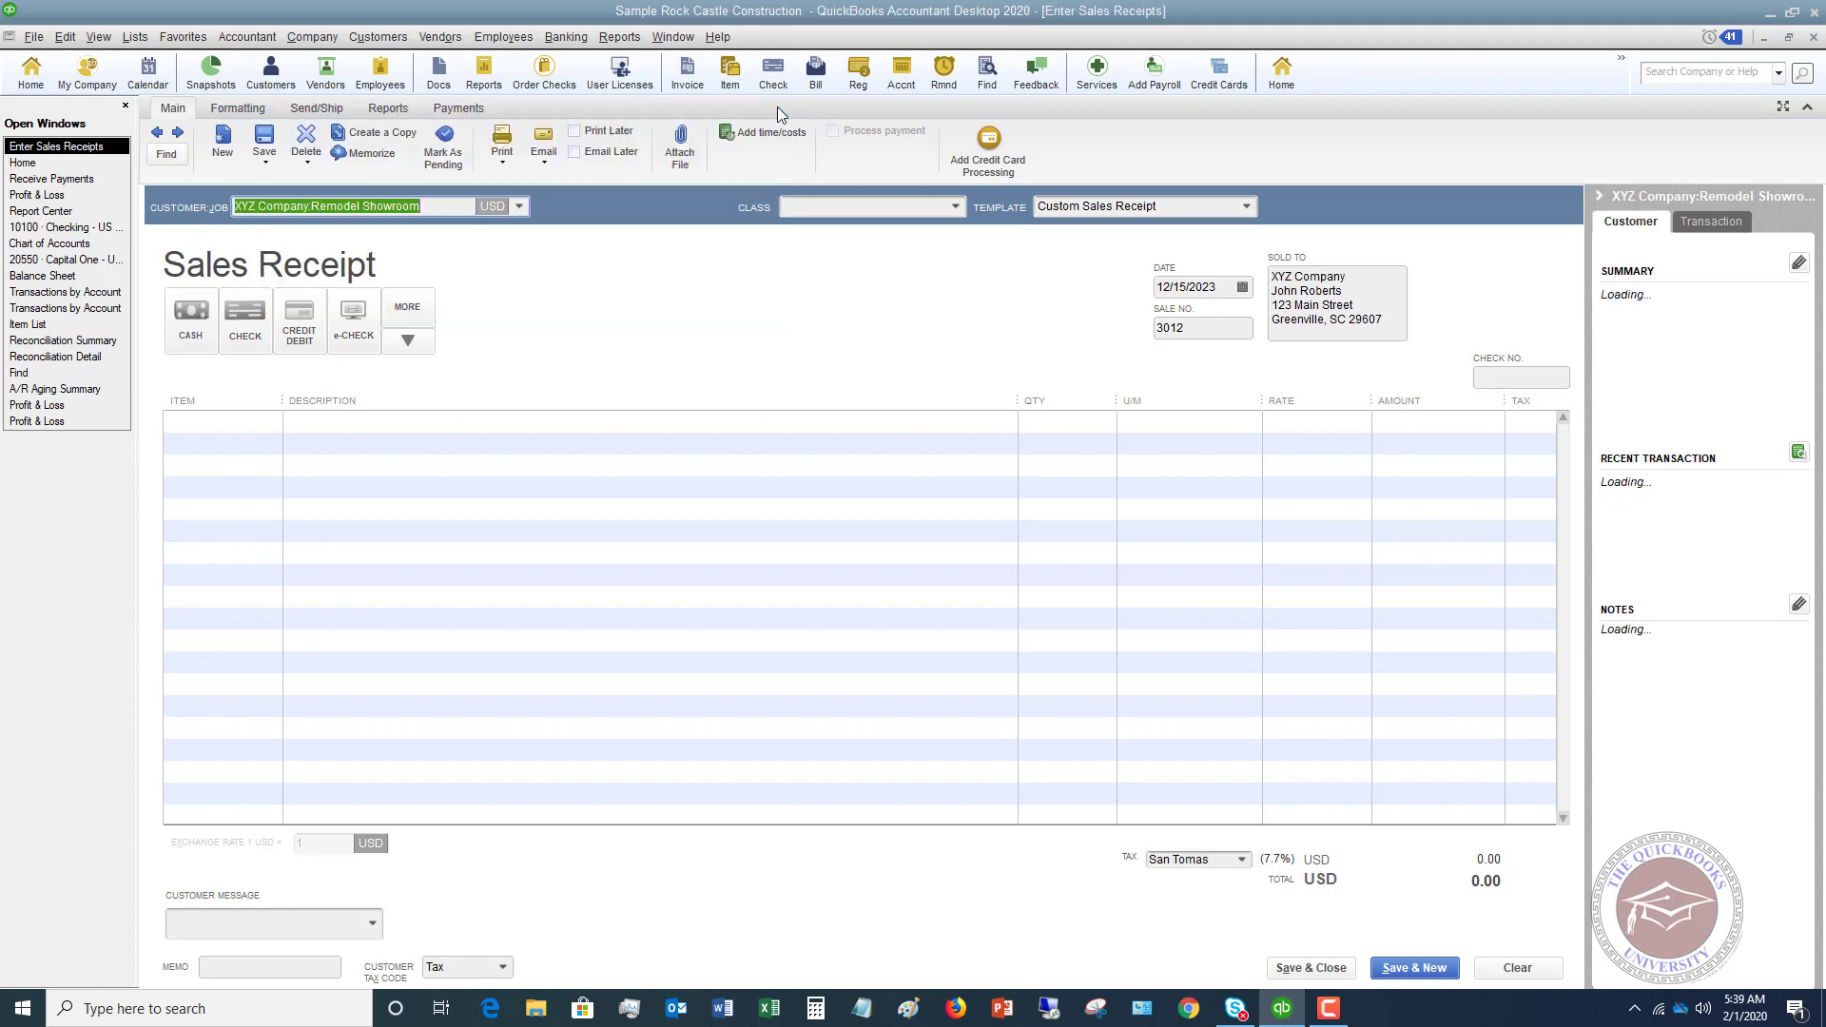
{"action": "left_click", "coordinate": [956, 207]}
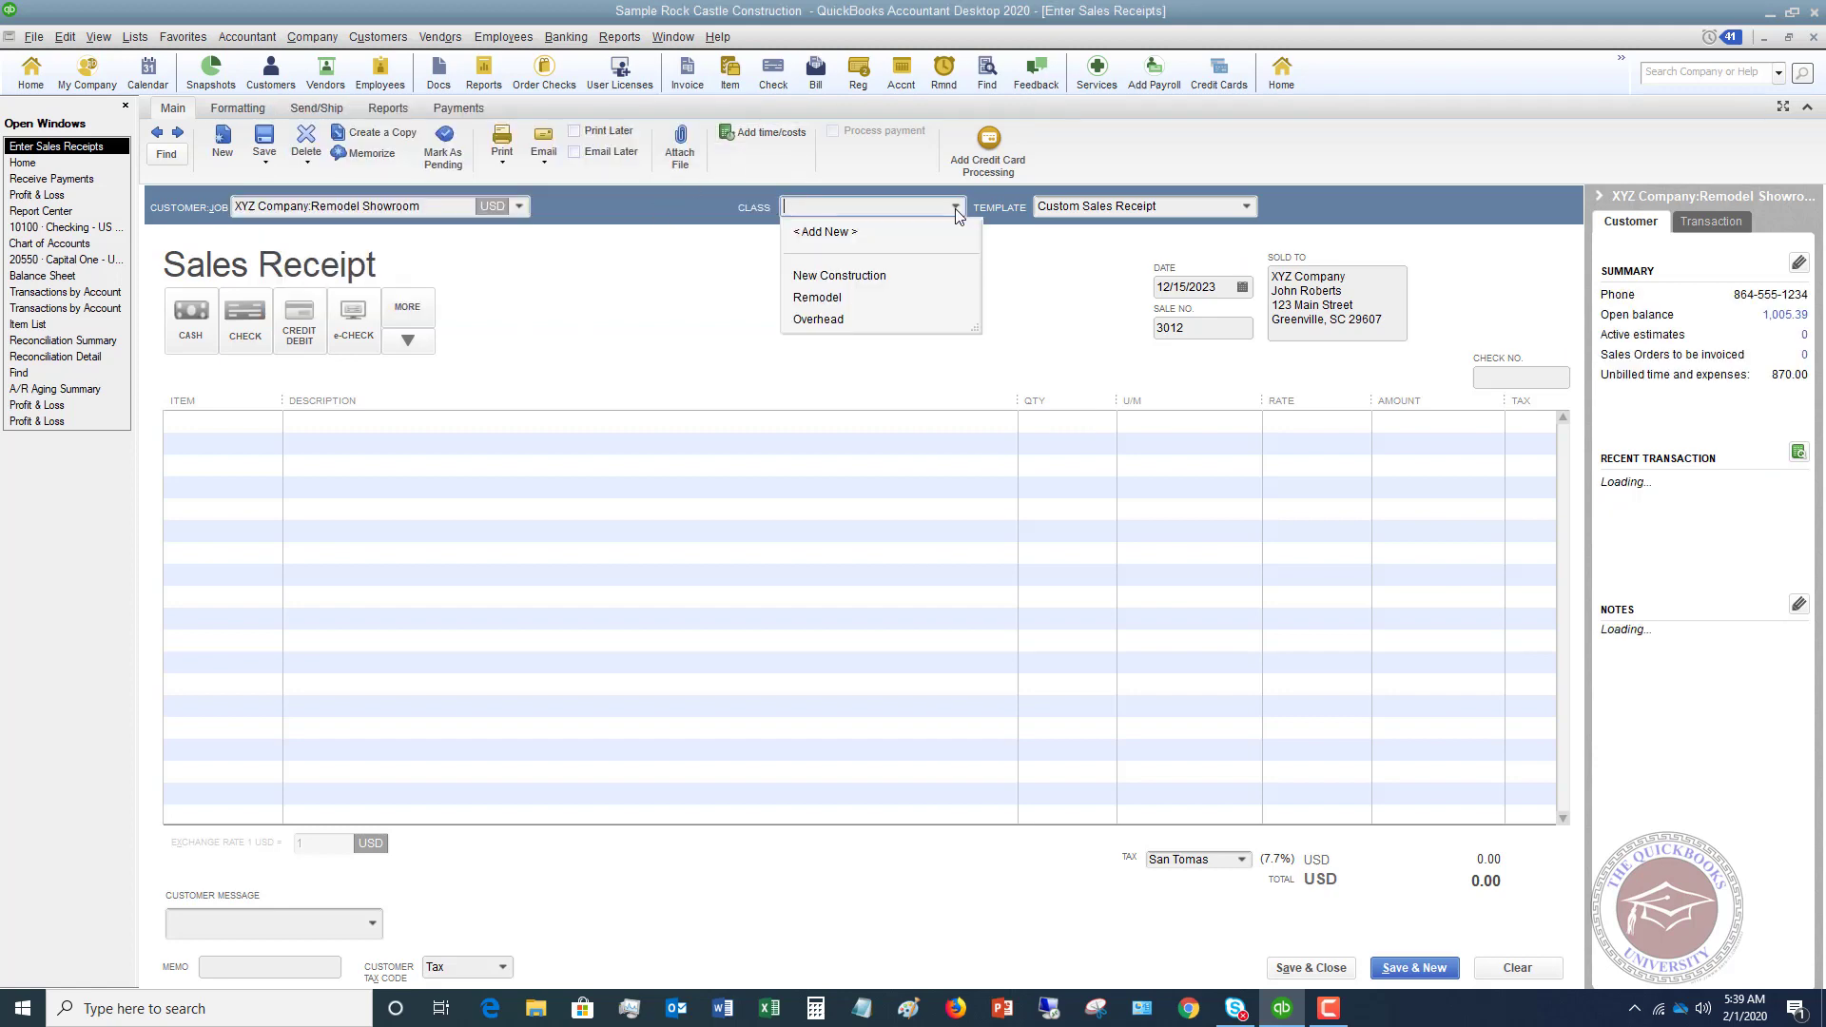
{"action": "left_click", "coordinate": [817, 298]}
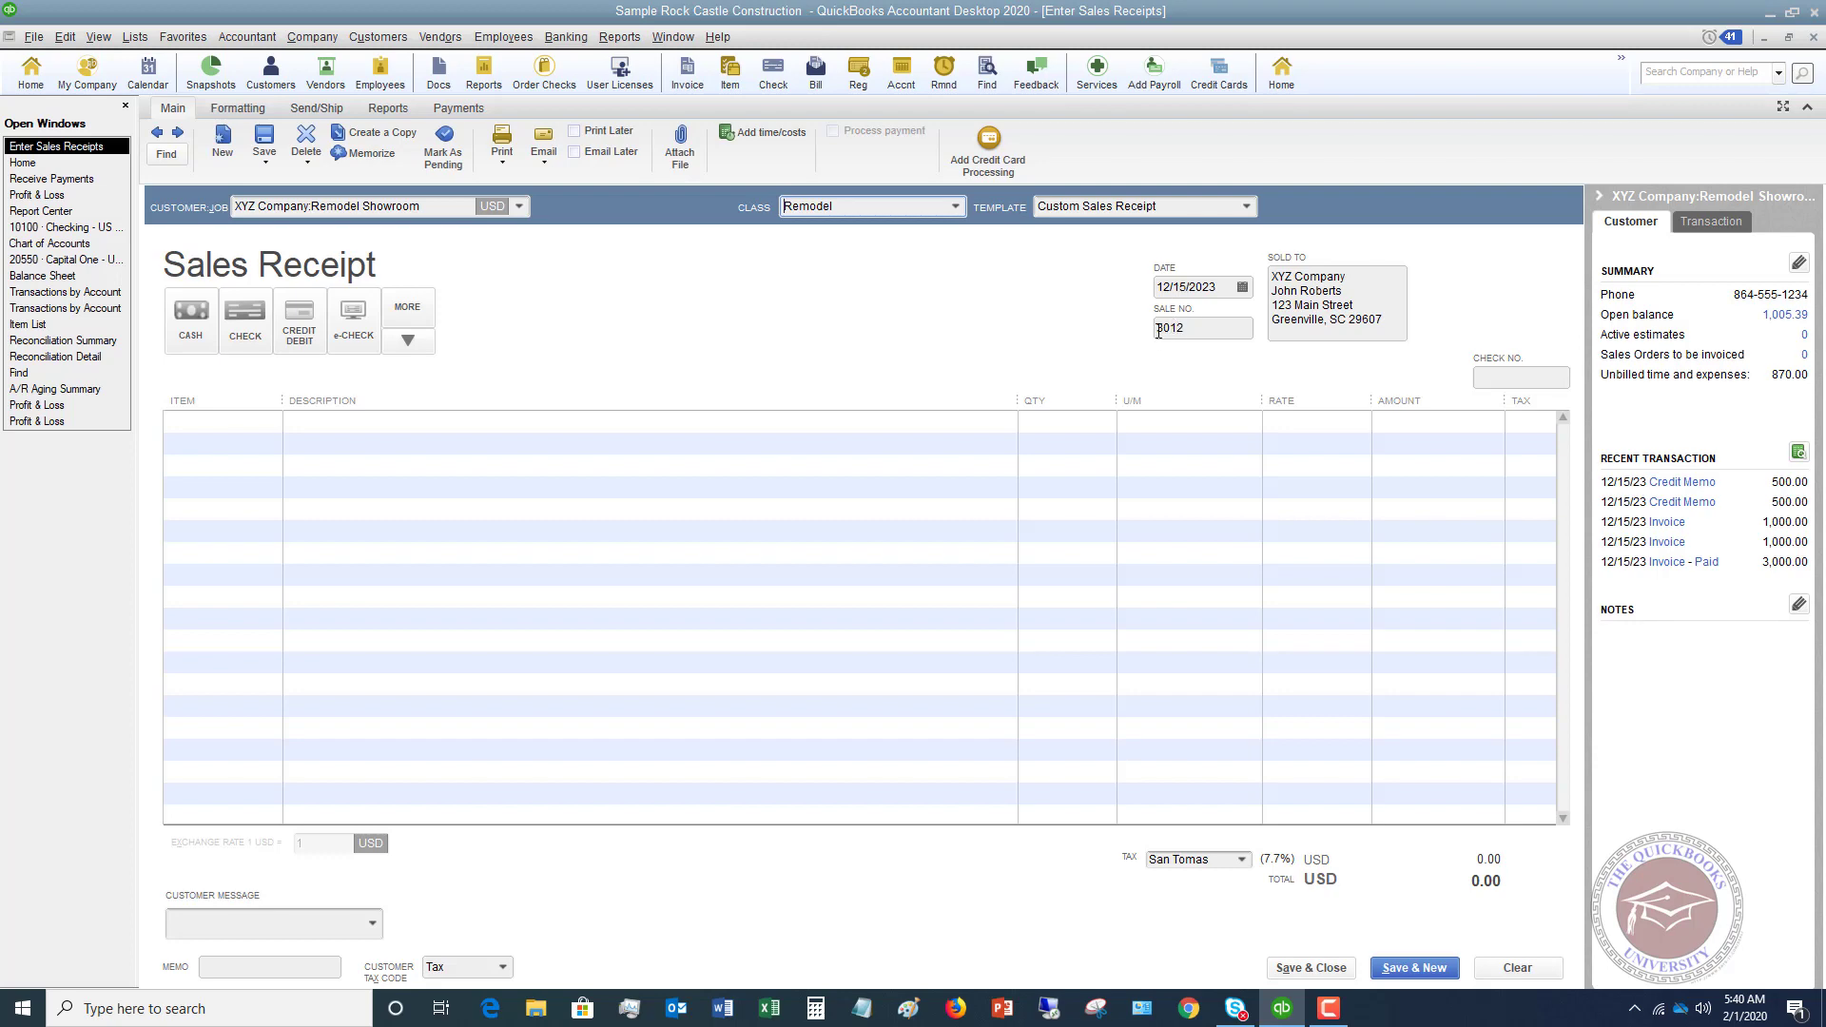
Add a Blueprints line with quantity 2, totalling 120.00.
{"action": "left_click", "coordinate": [260, 416]}
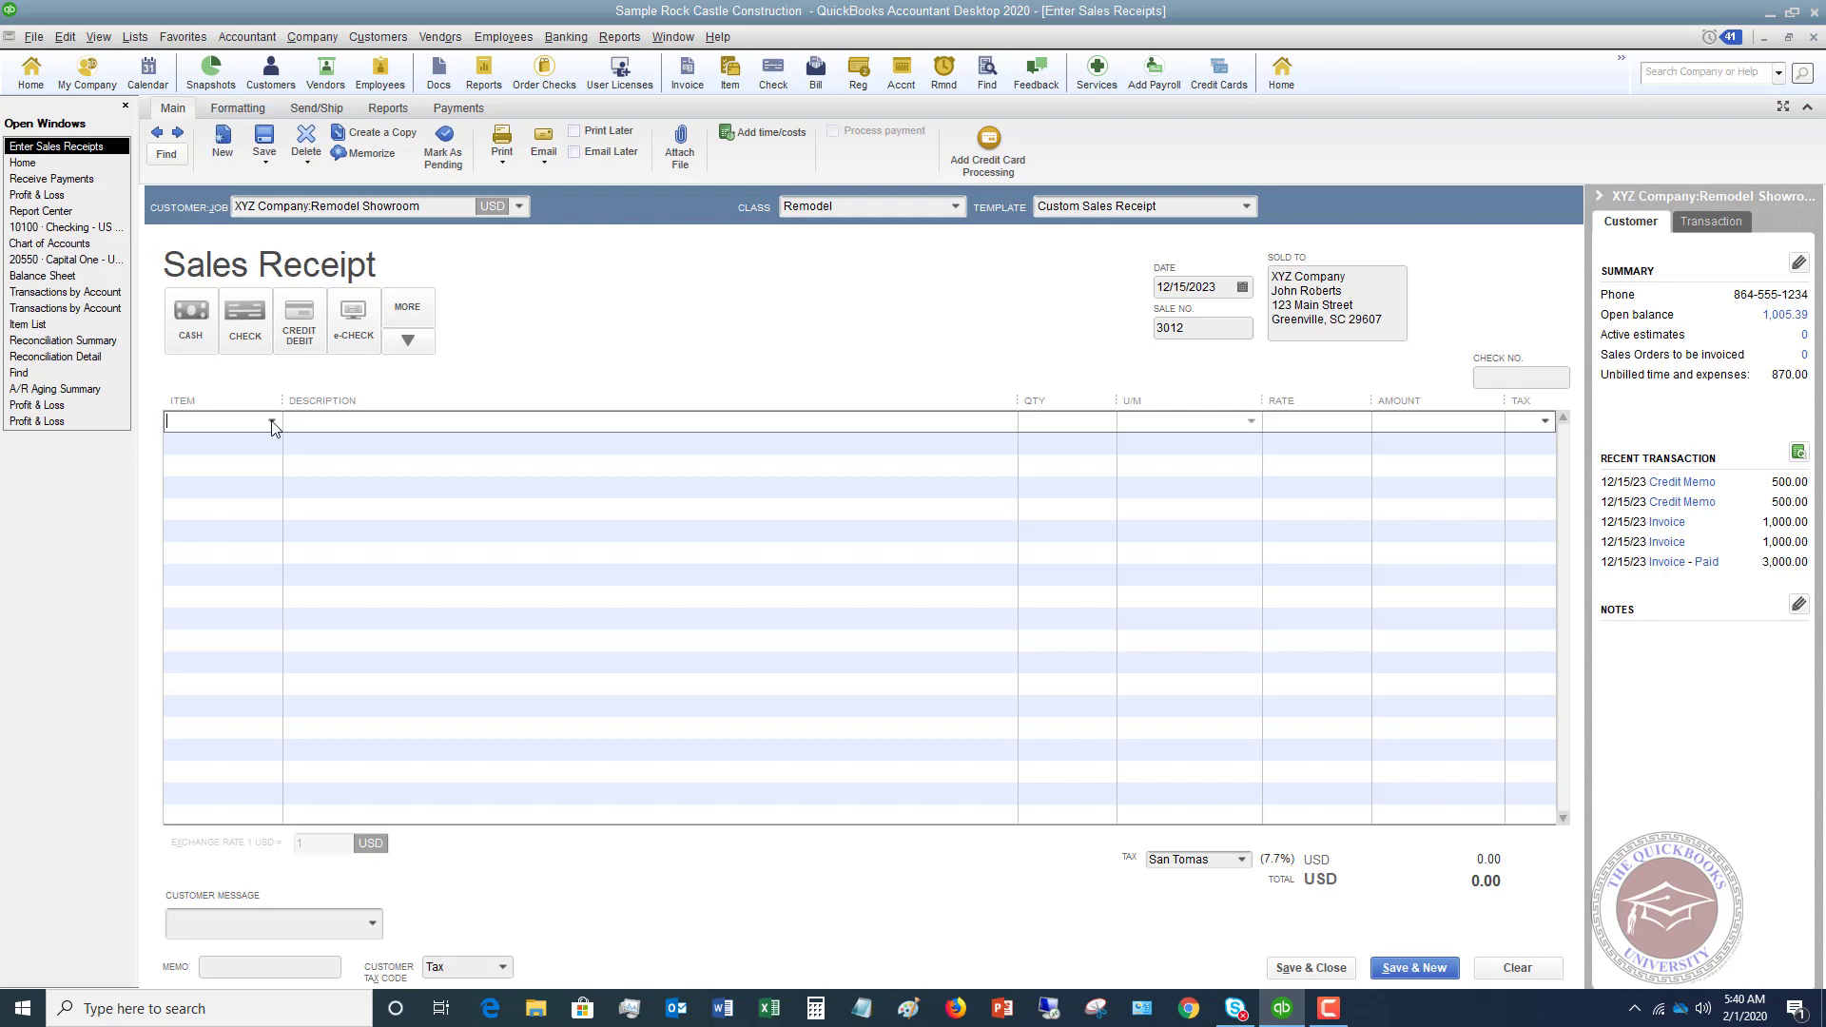
{"action": "left_click", "coordinate": [271, 422]}
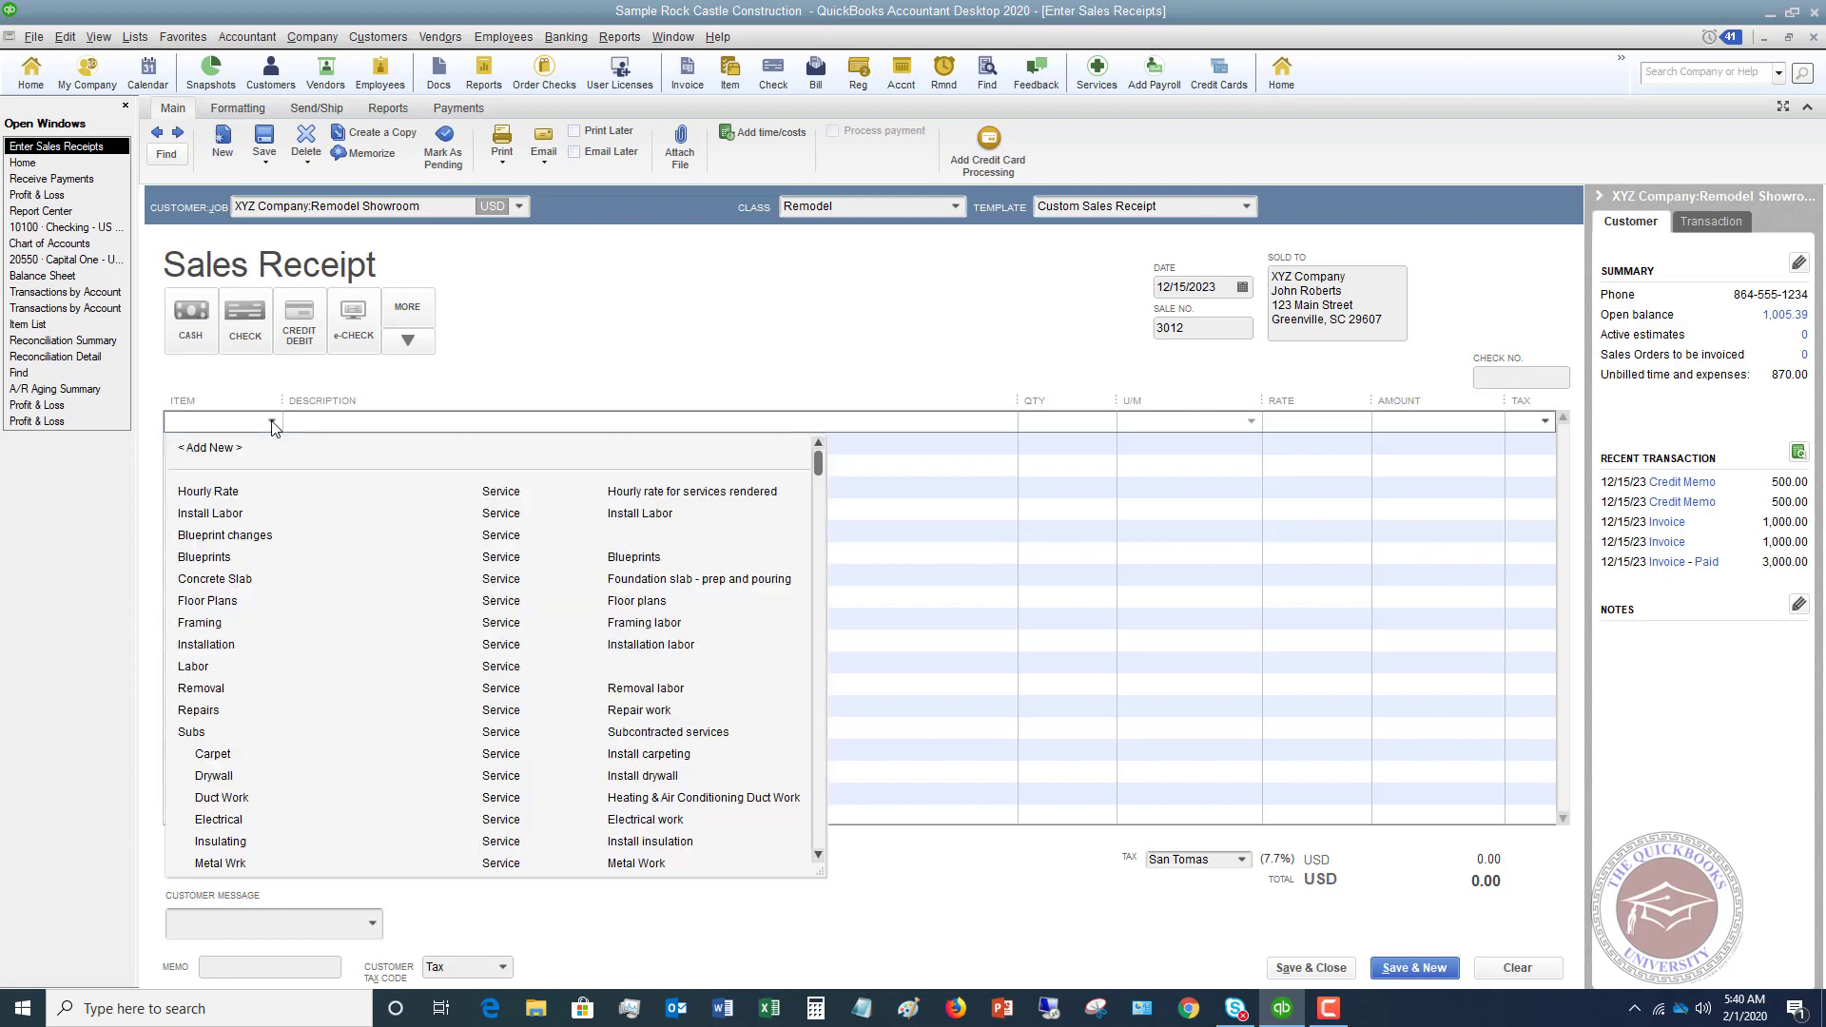
{"action": "left_click", "coordinate": [216, 559]}
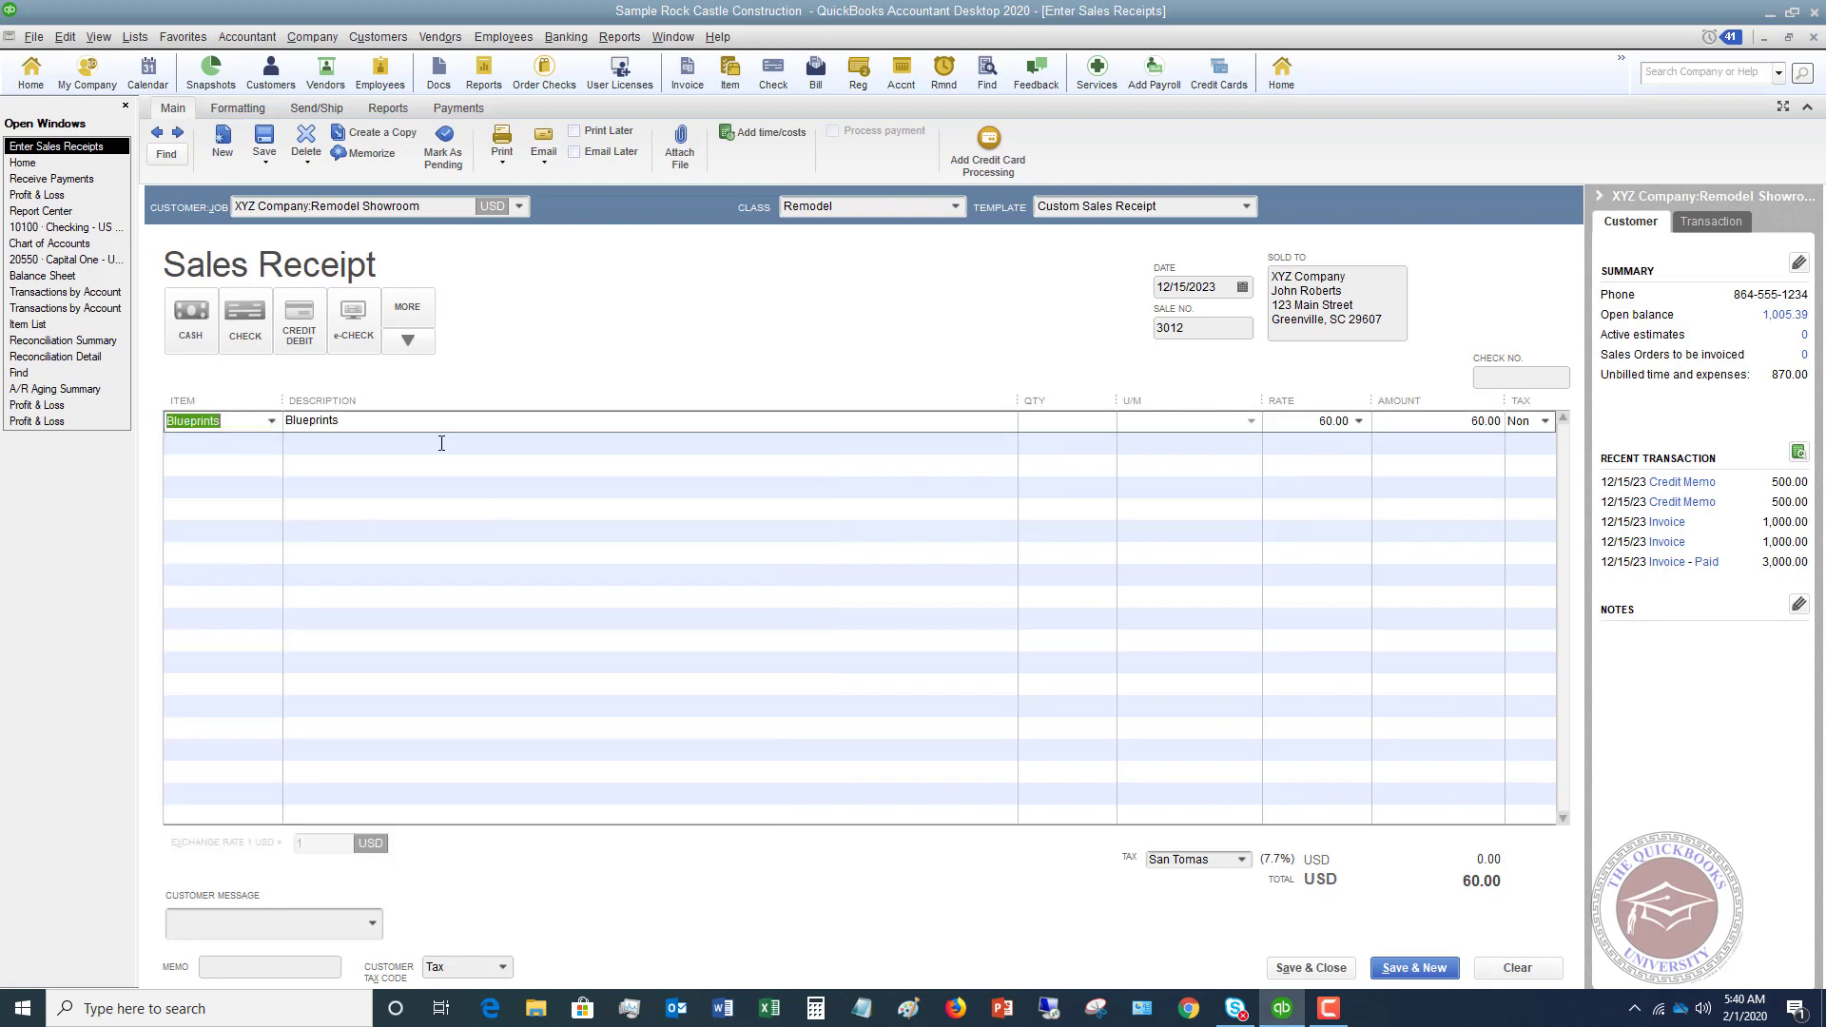
{"action": "left_click", "coordinate": [1069, 430]}
{"action": "type", "text": "2"}
{"action": "left_click", "coordinate": [1216, 446]}
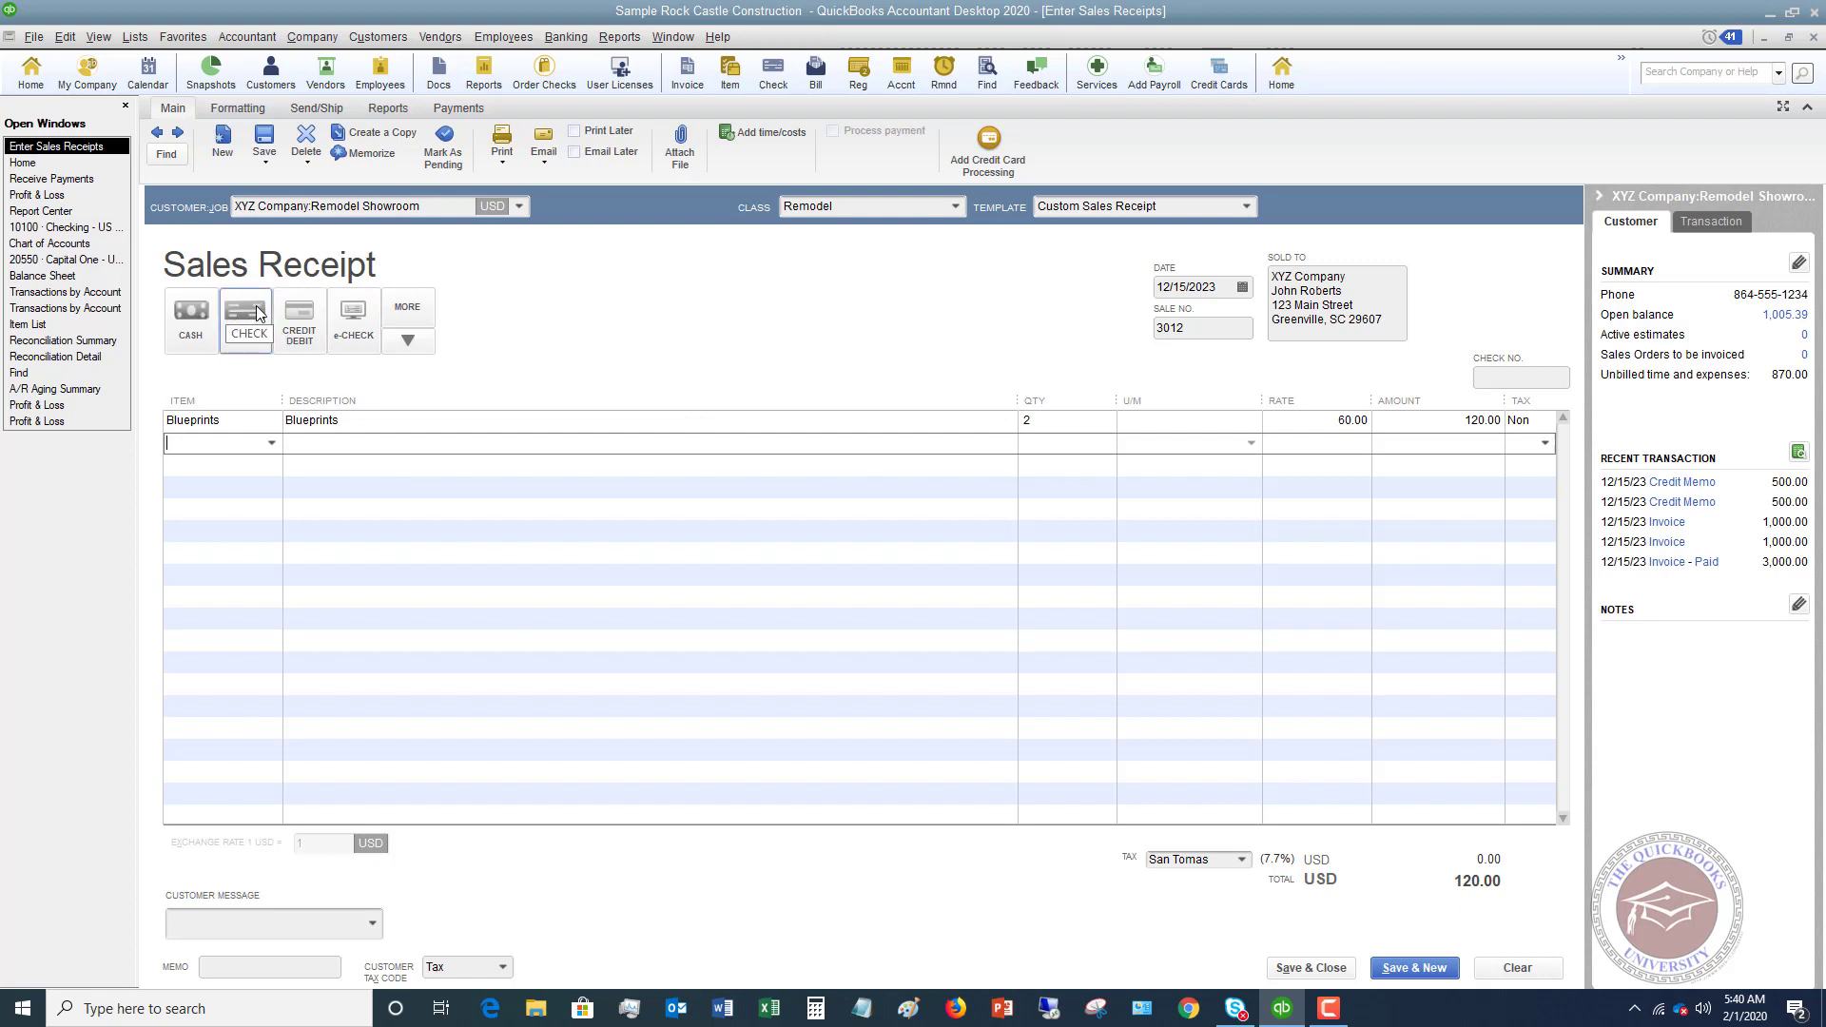
Set the payment method to Check and enter the check number.
{"action": "left_click", "coordinate": [189, 314]}
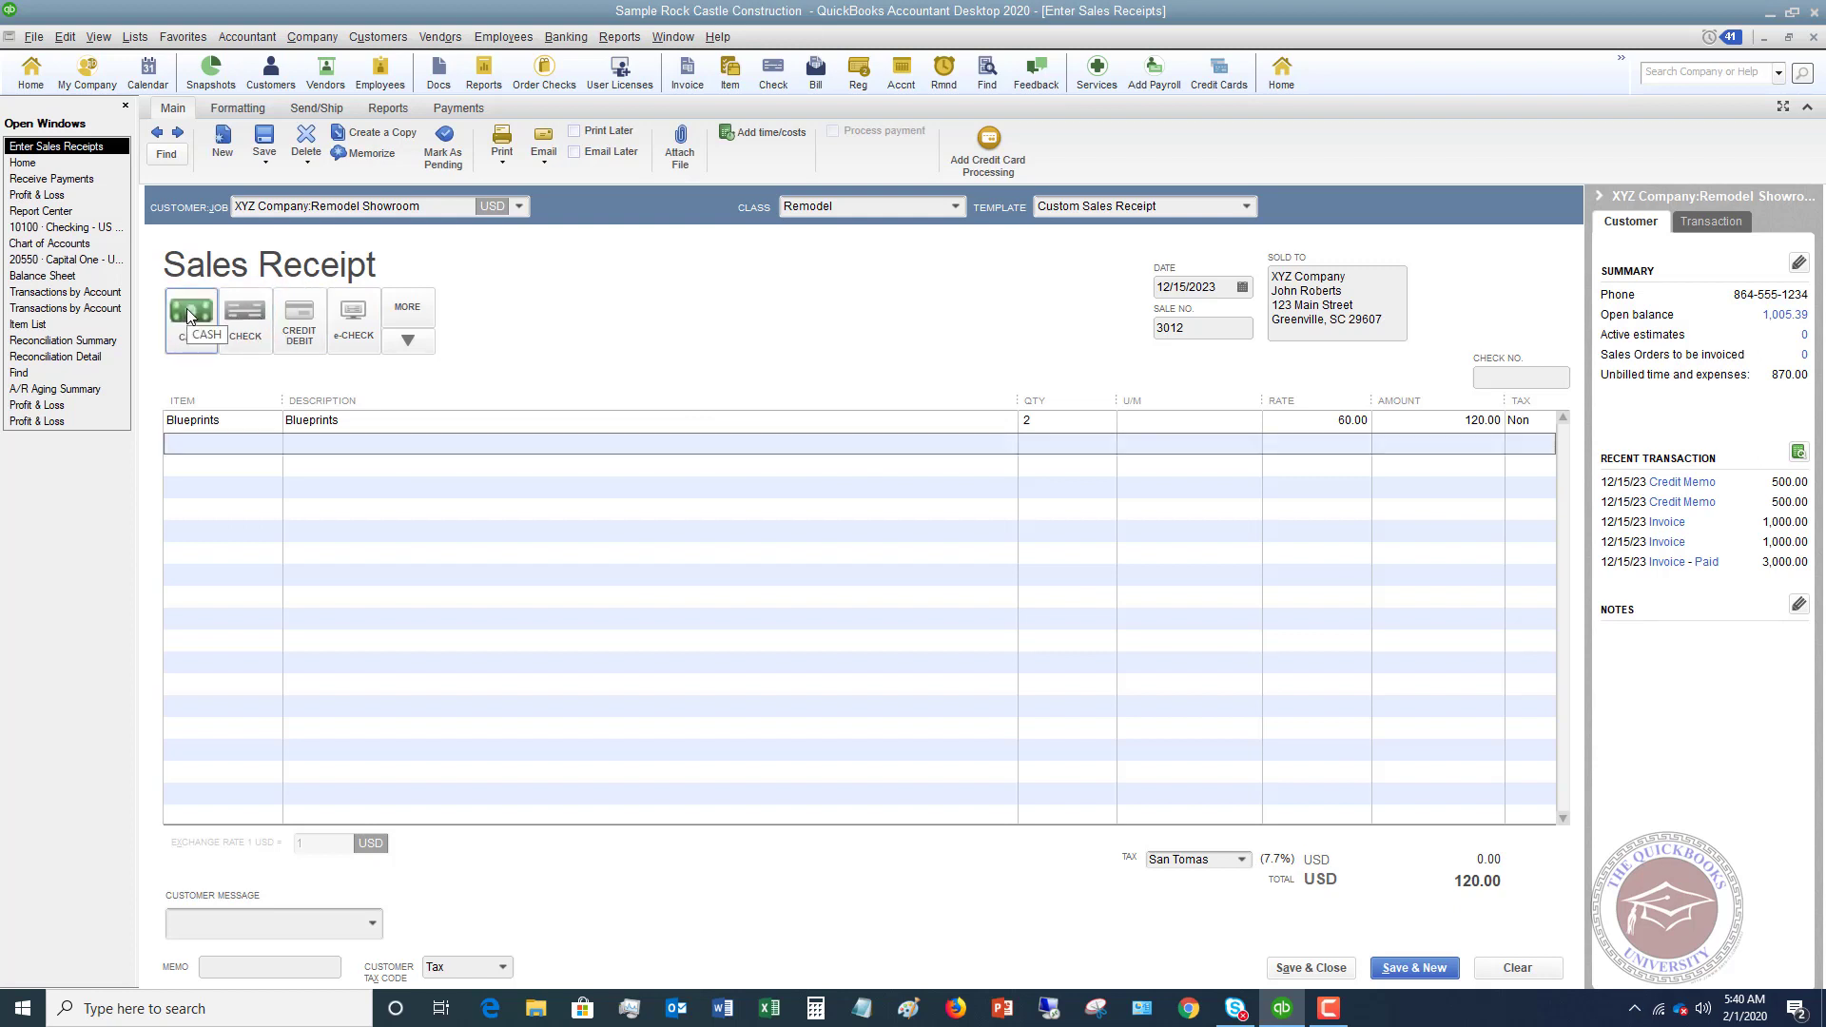
{"action": "left_click", "coordinate": [246, 310]}
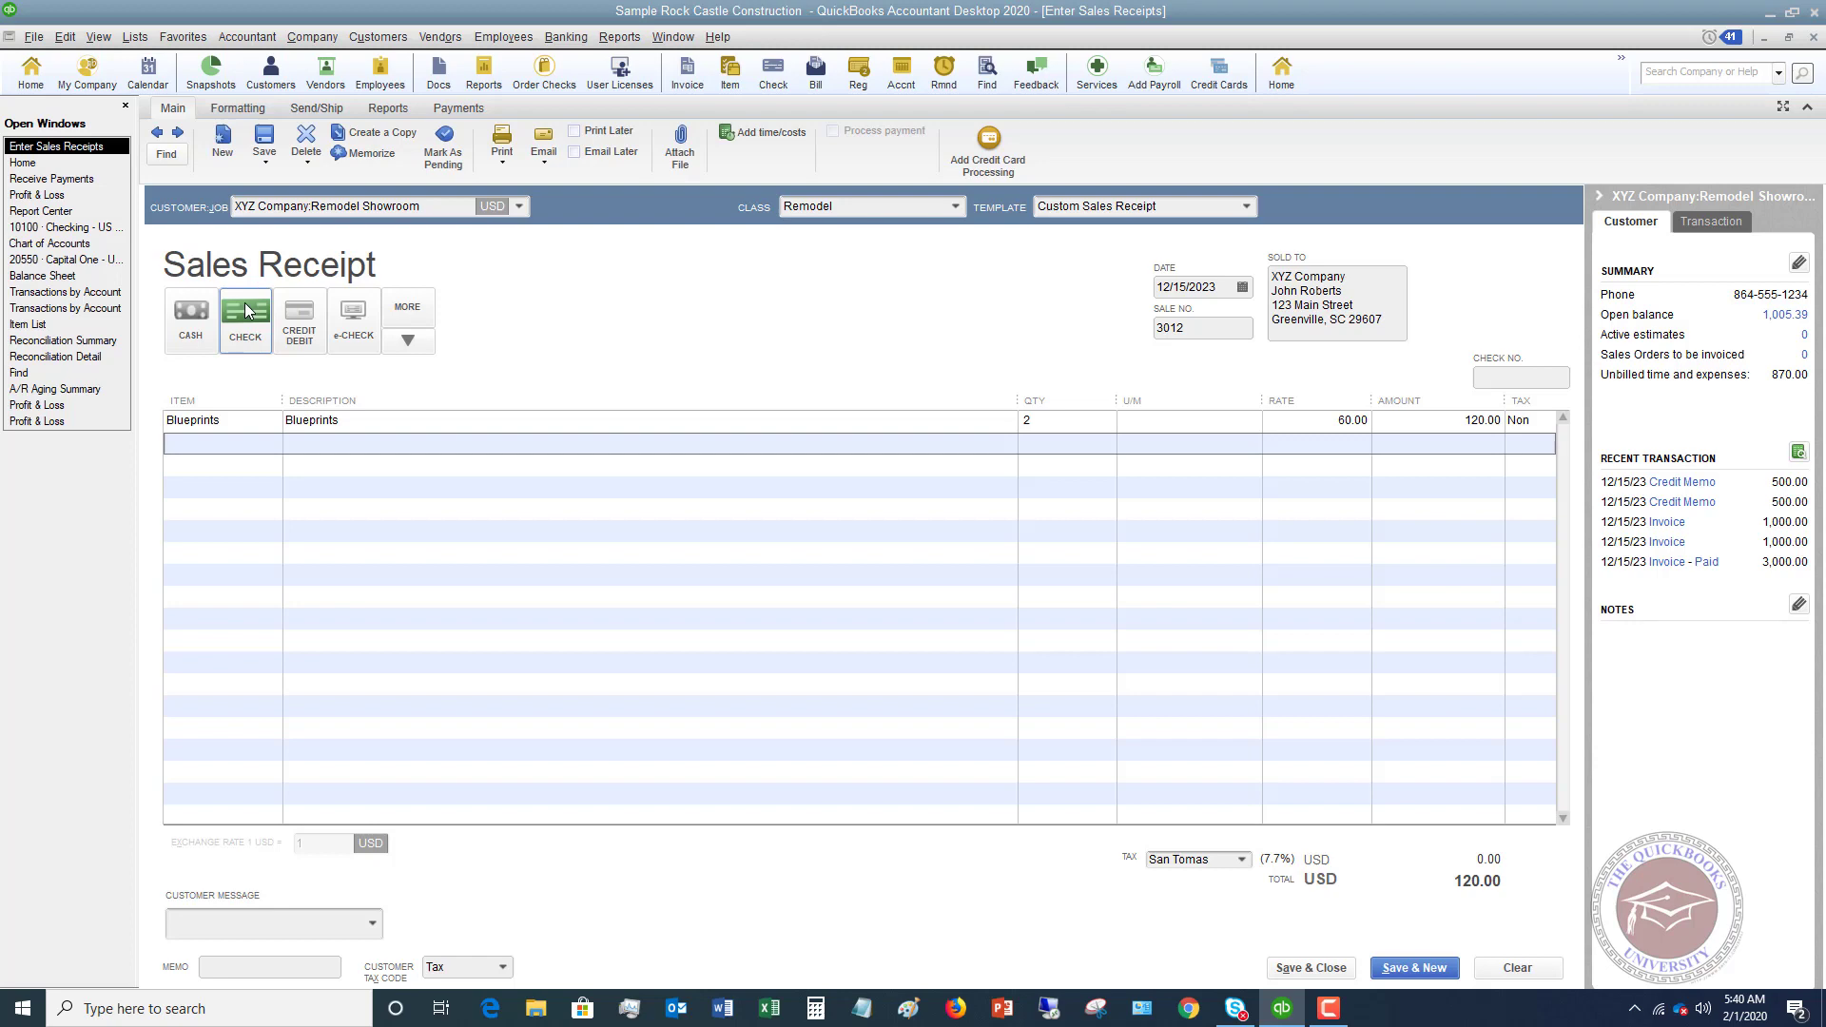
{"action": "left_click", "coordinate": [406, 342]}
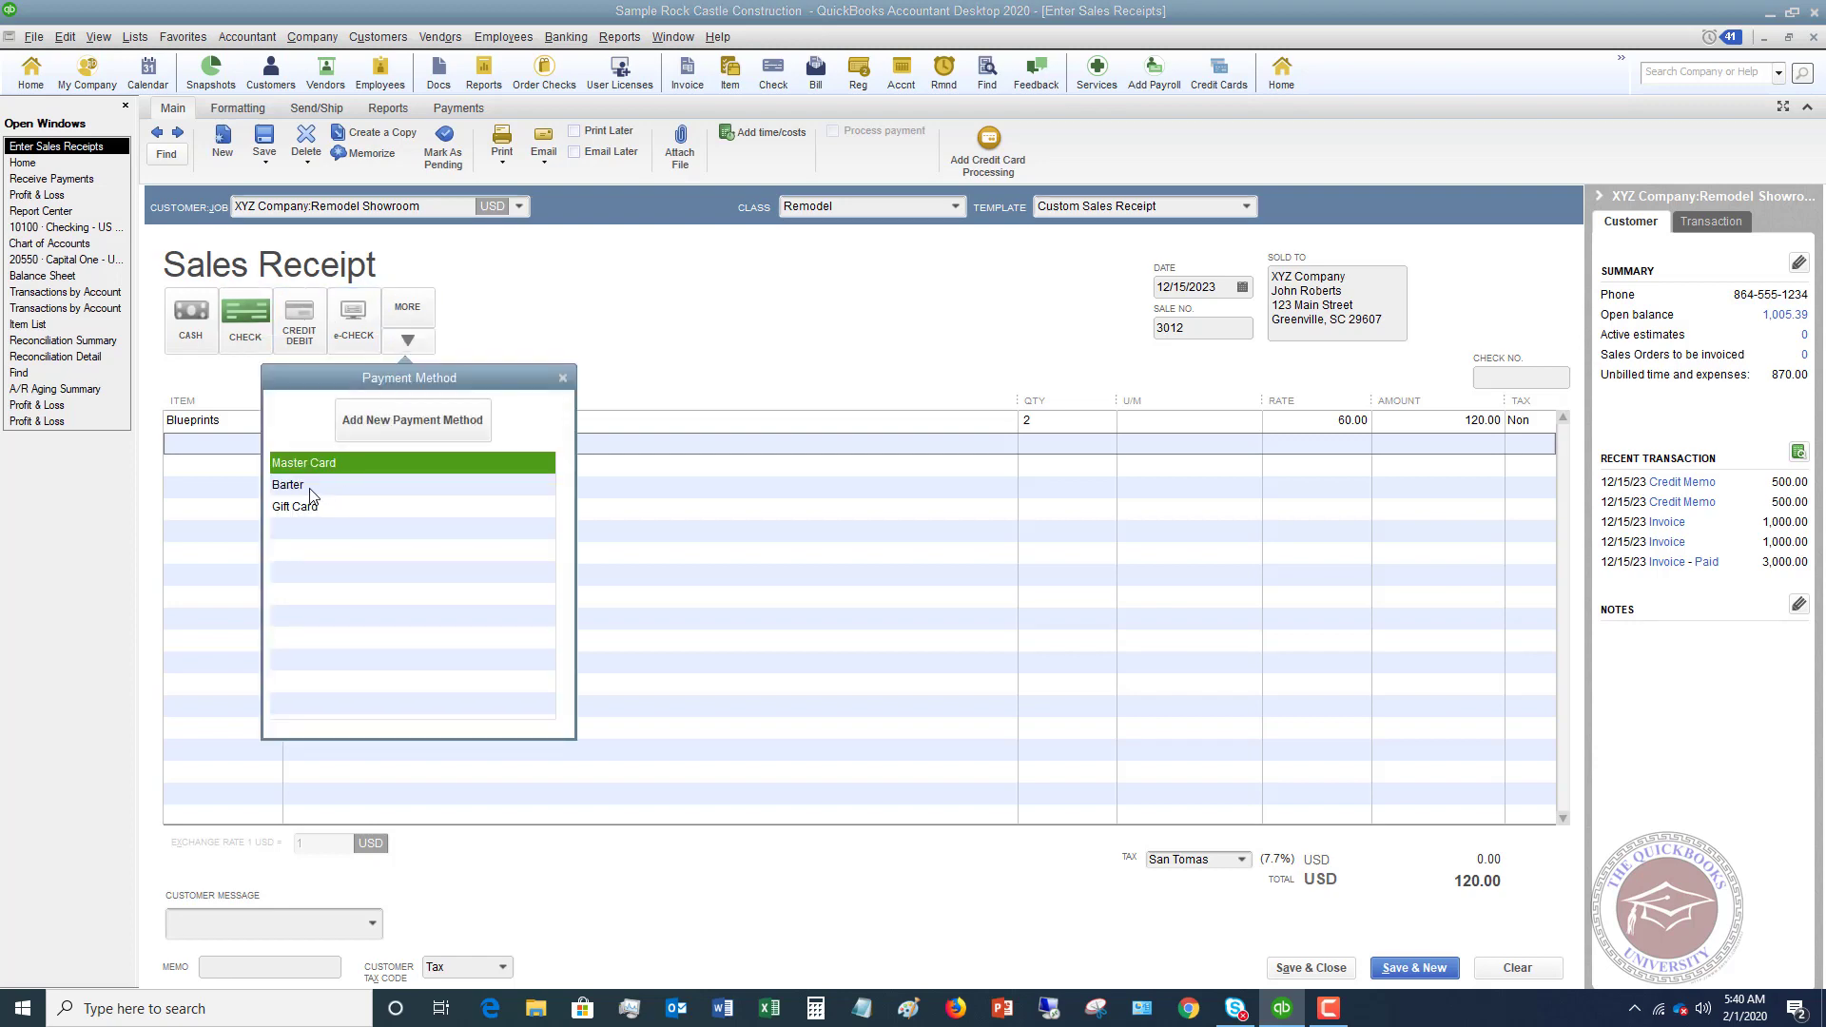
{"action": "left_click", "coordinate": [564, 381]}
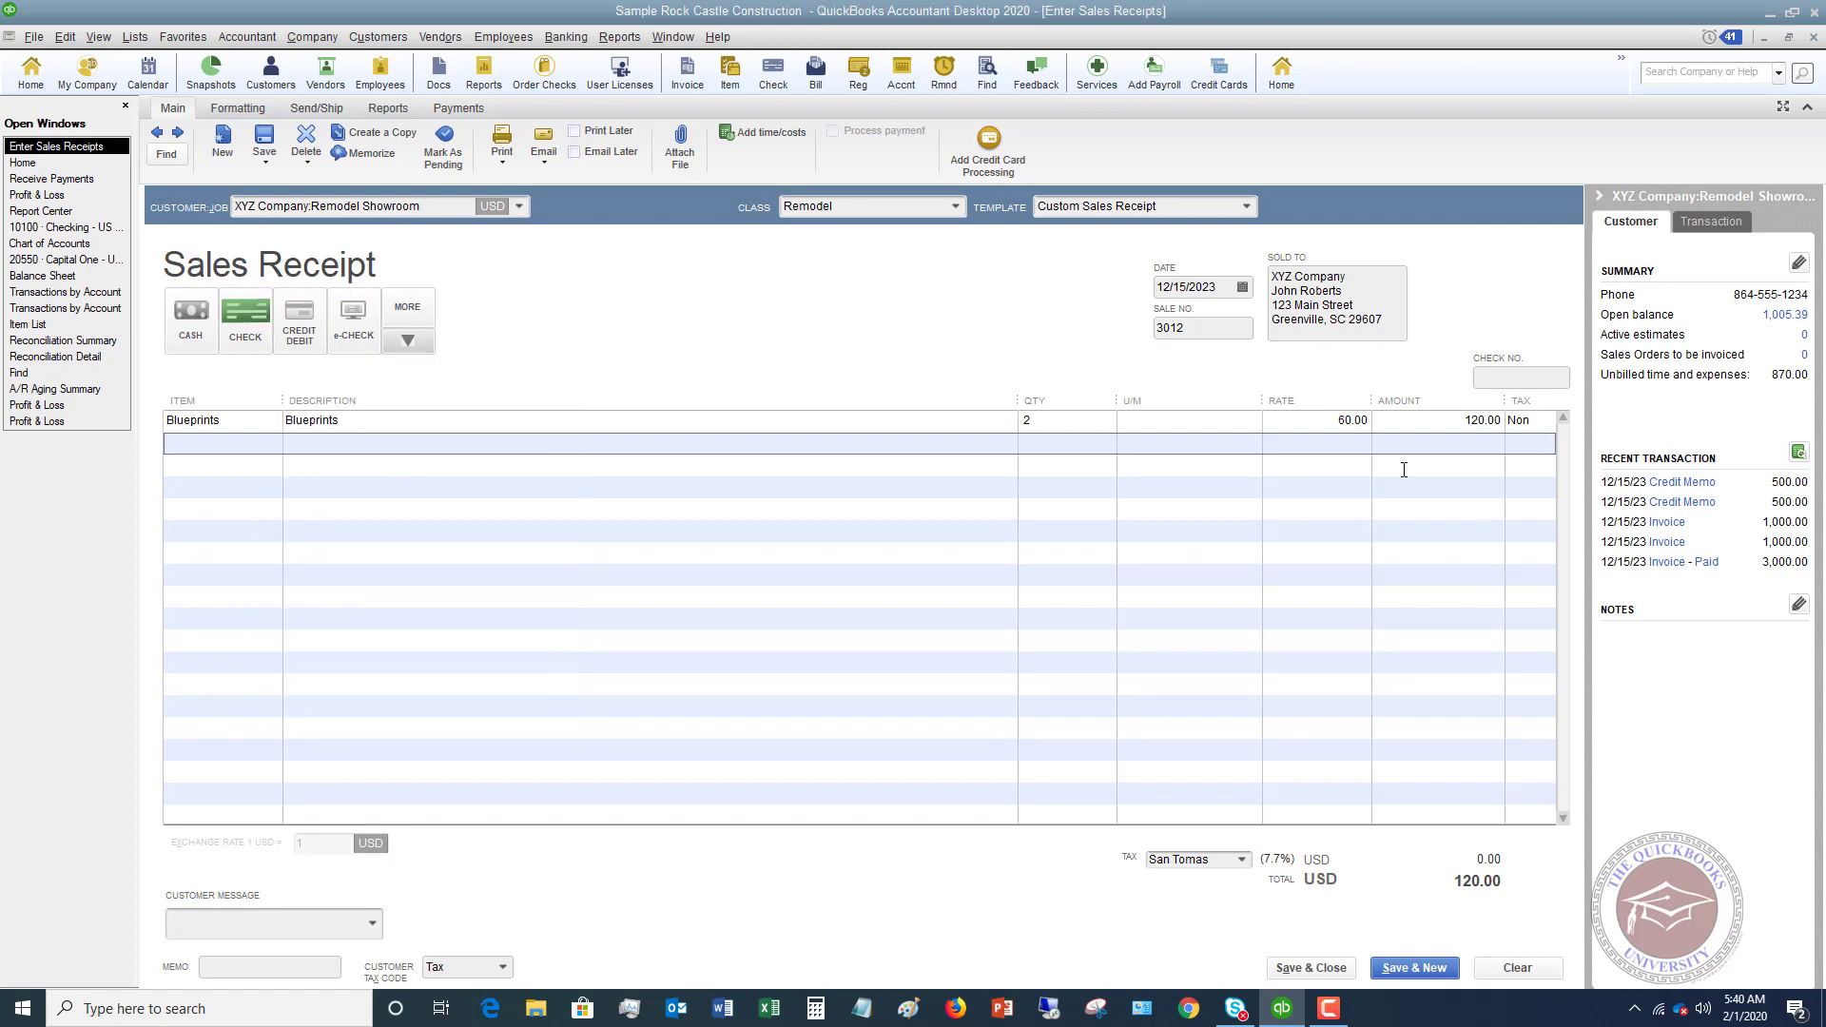
{"action": "left_click", "coordinate": [1519, 379]}
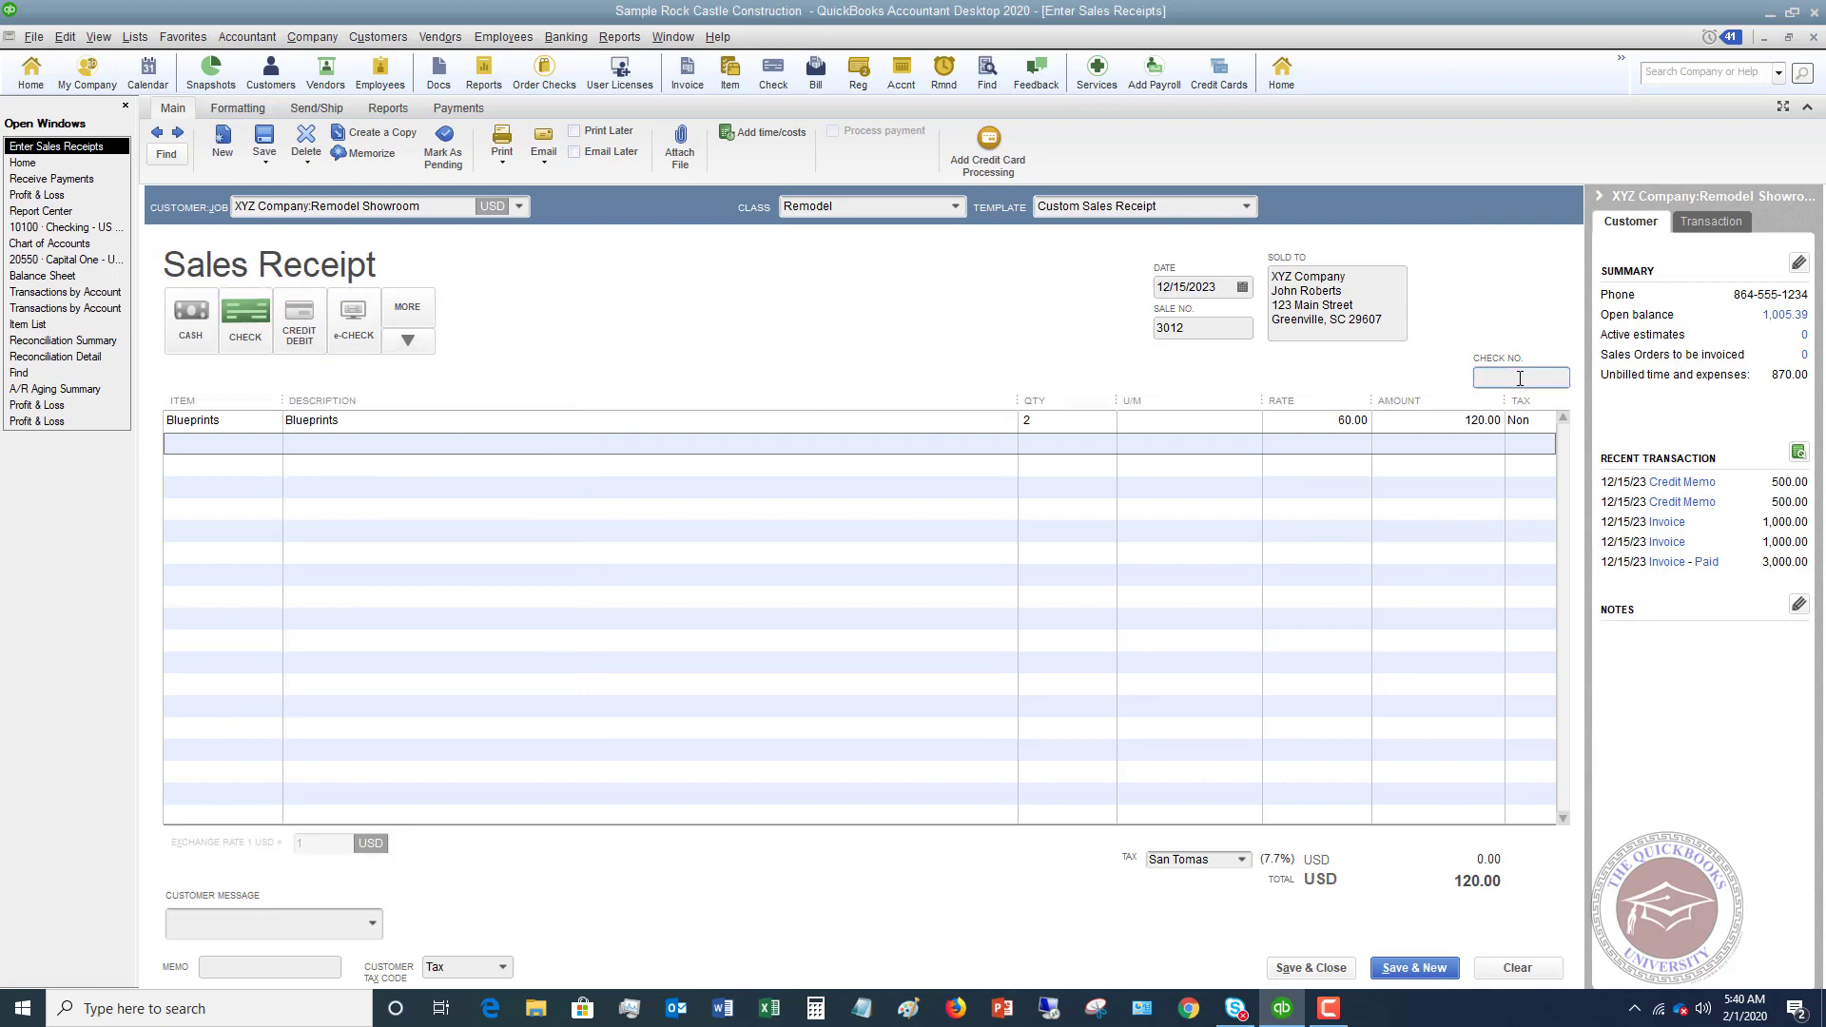
{"action": "type", "text": "54824"}
Save and close the sales receipt, then start a new blank invoice CR-501.
{"action": "left_click", "coordinate": [1308, 968]}
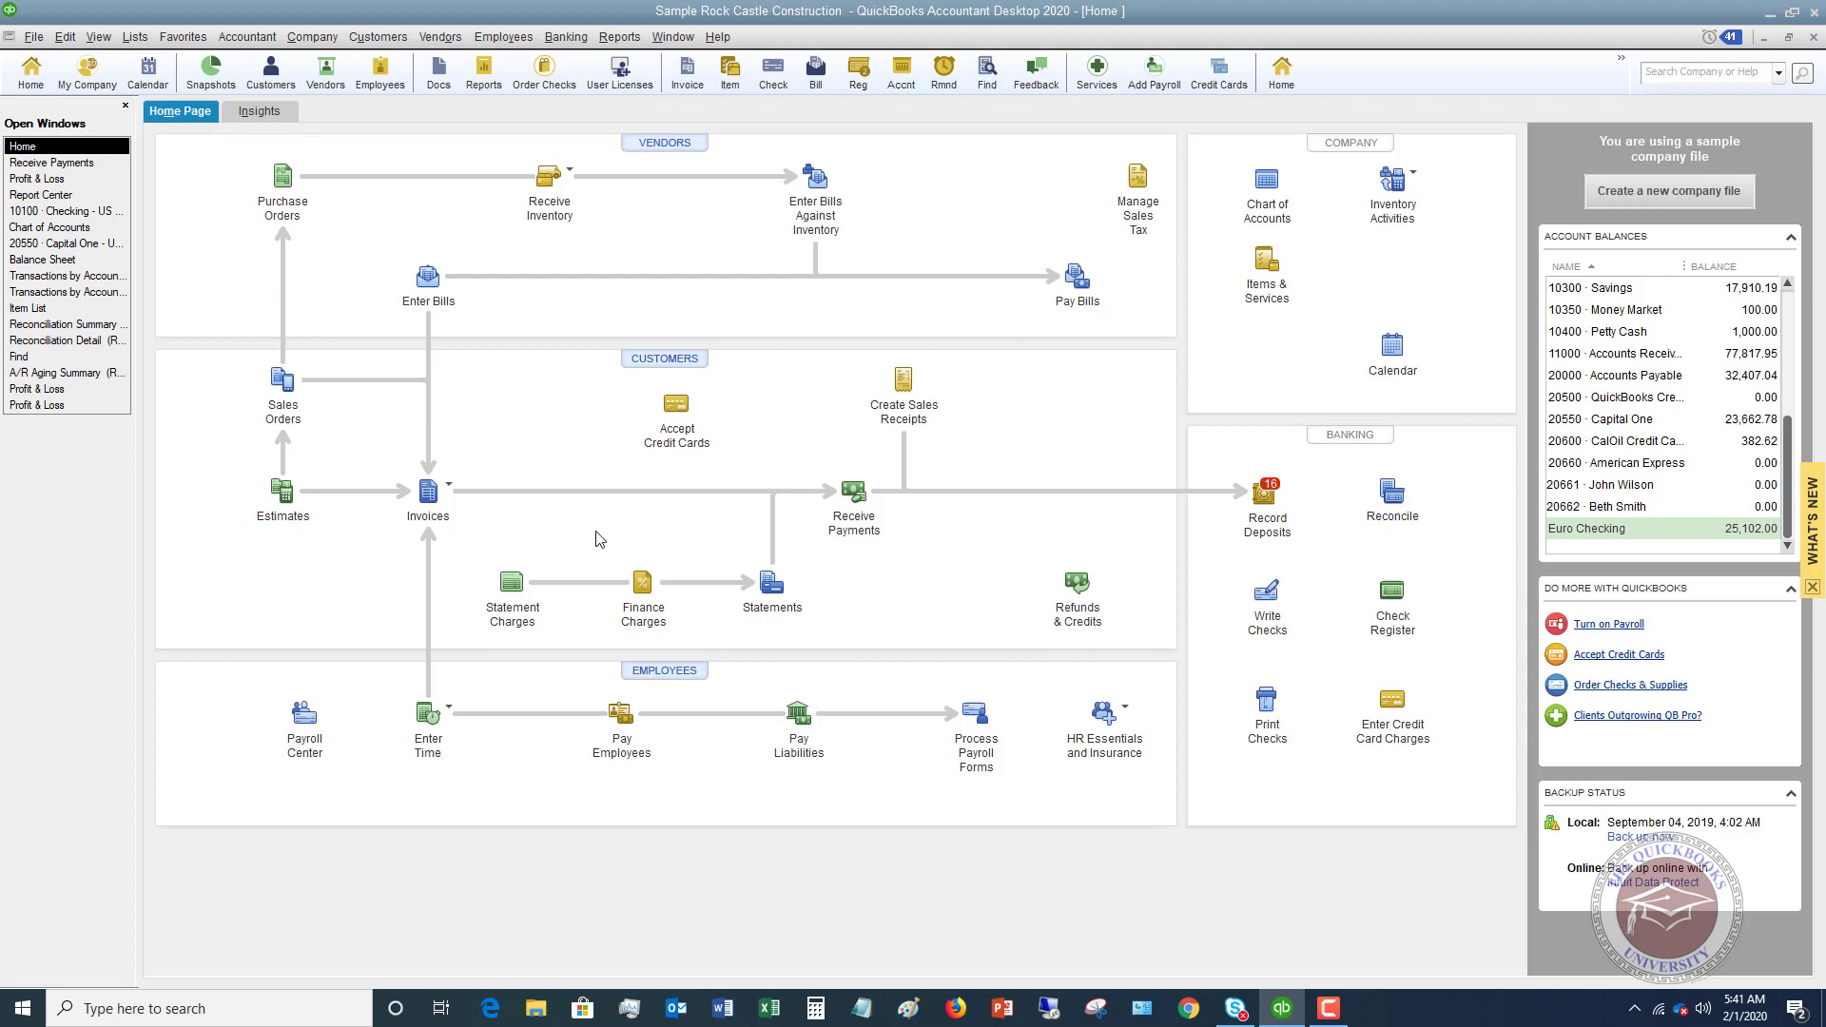
{"action": "left_click", "coordinate": [430, 489]}
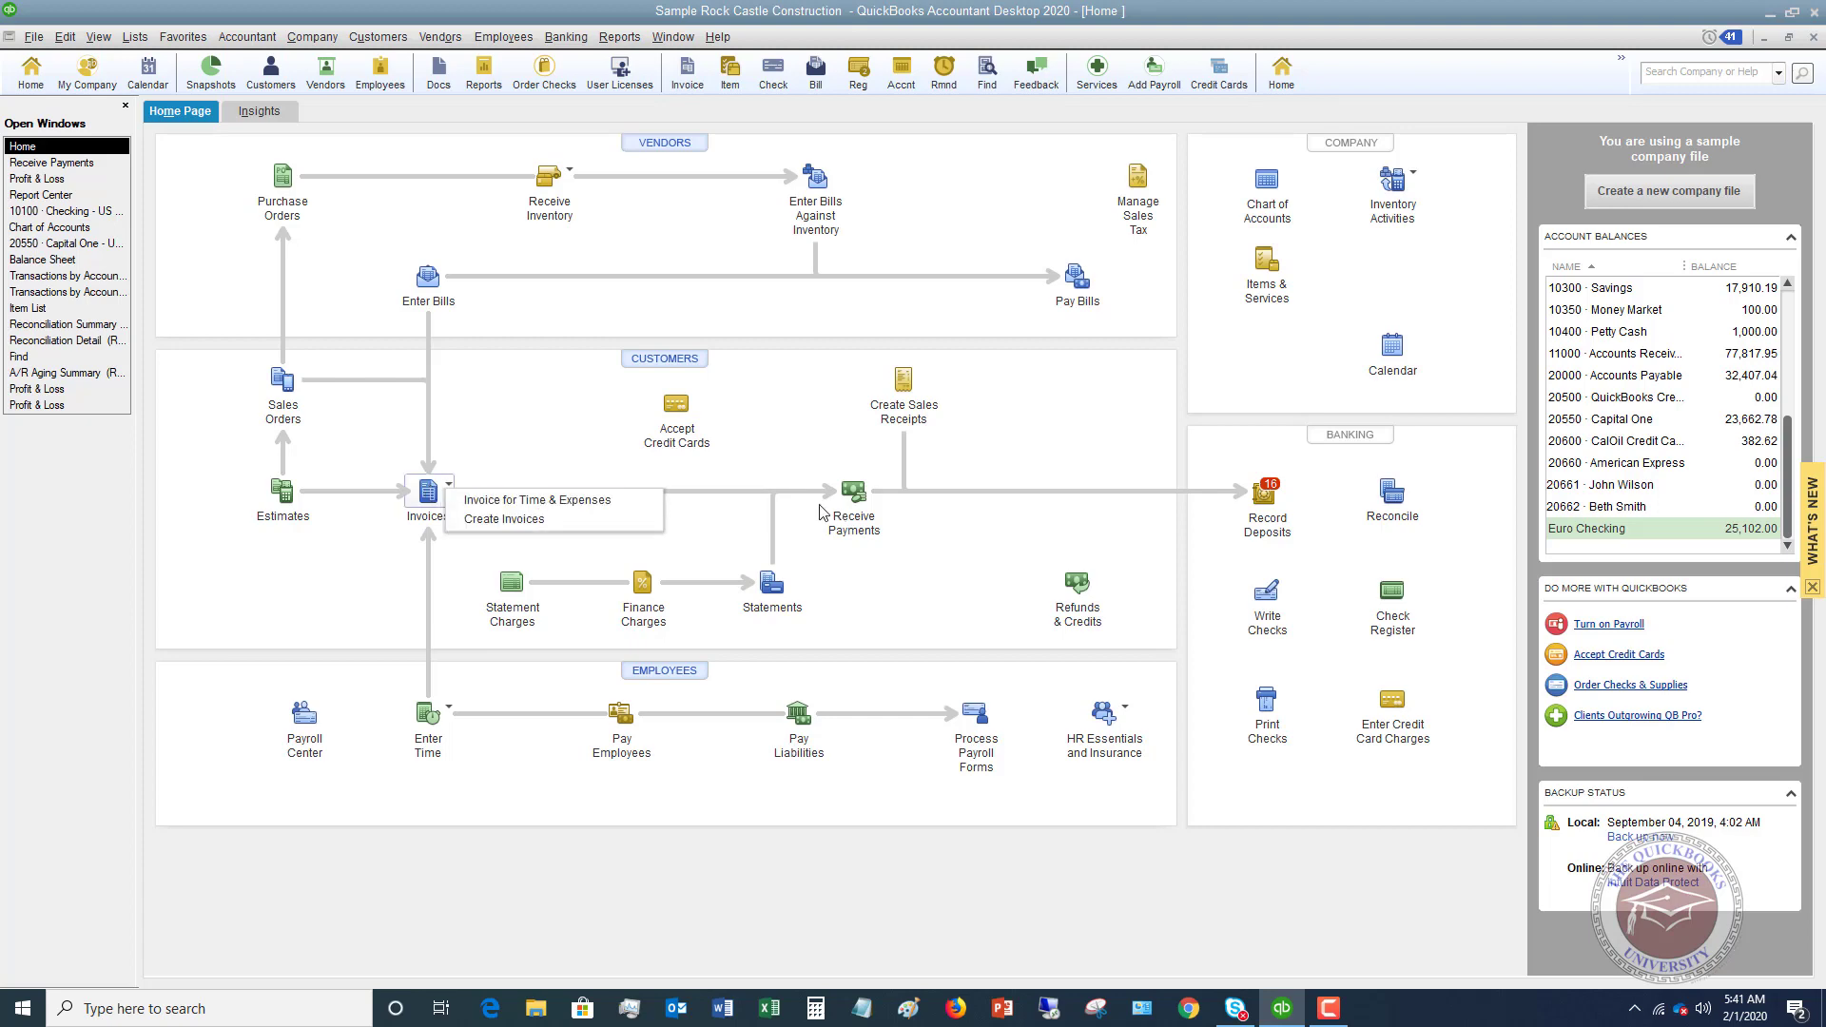
{"action": "left_click", "coordinate": [605, 520]}
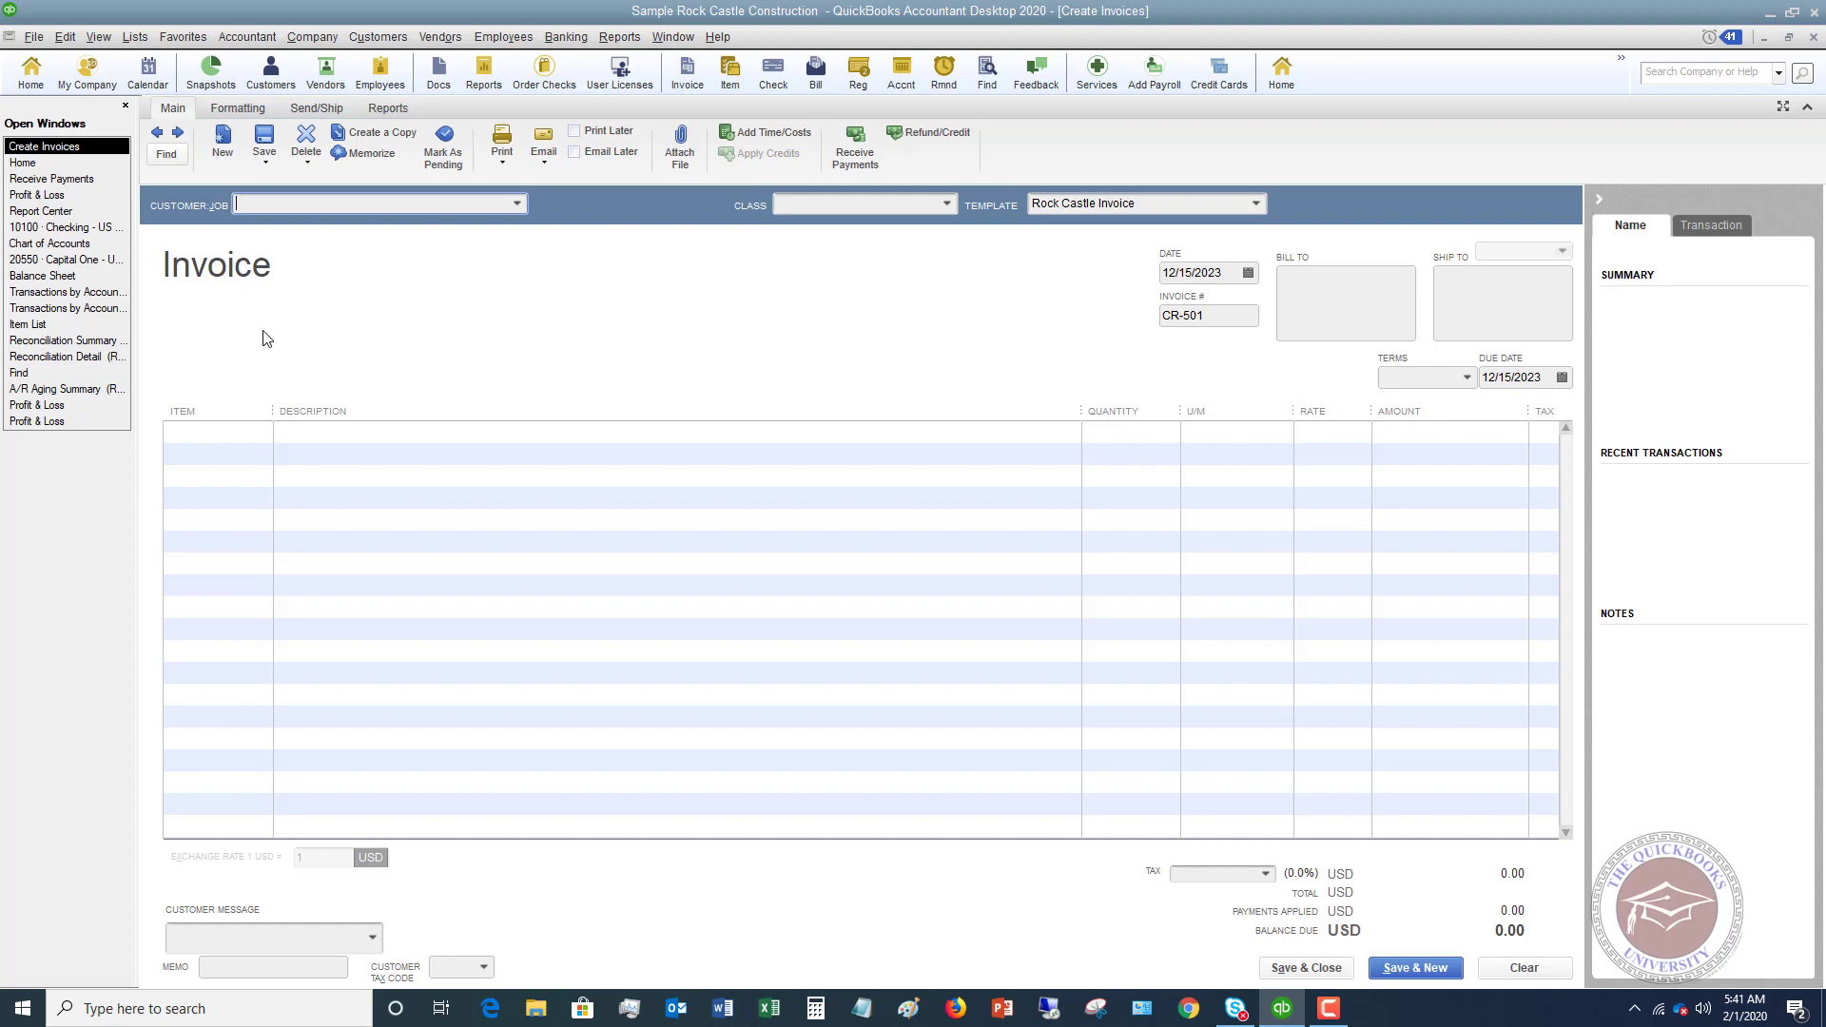
Bill the invoice to XYZ Company:Remodel Showroom with class Remodel, skipping billable time and costs.
{"action": "left_click", "coordinate": [518, 204]}
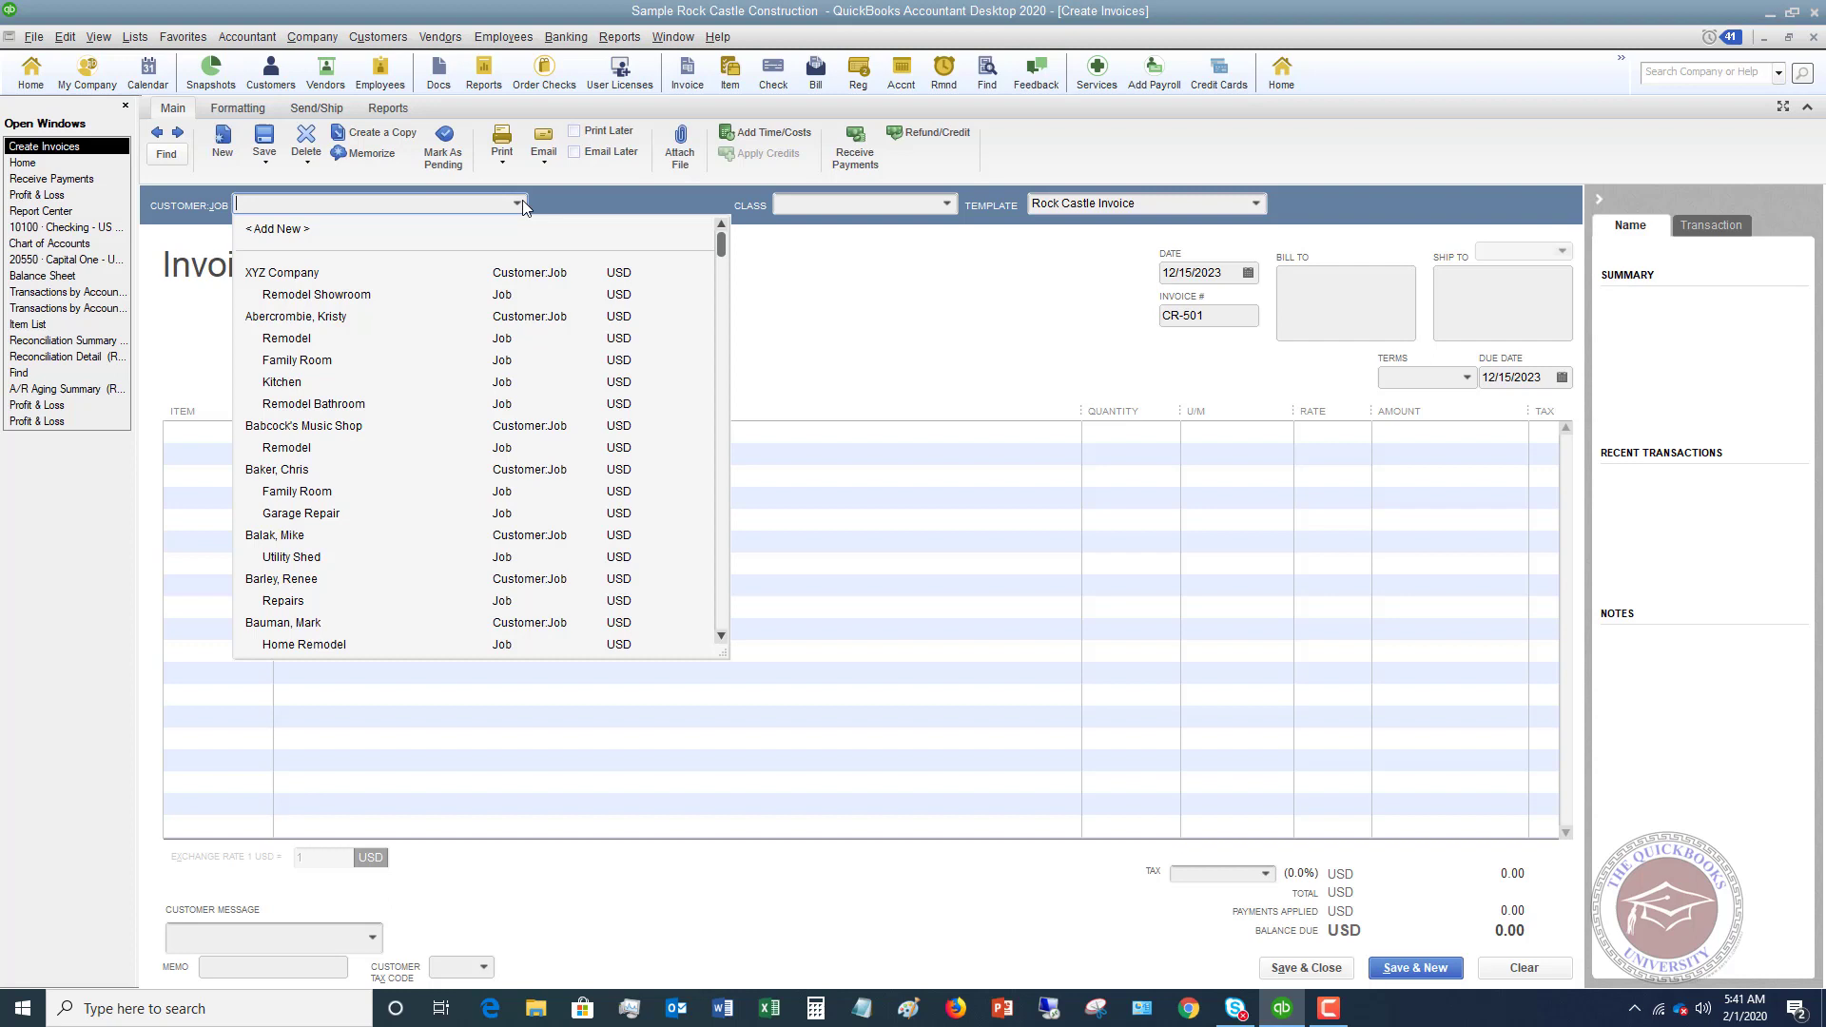
{"action": "left_click", "coordinate": [321, 295]}
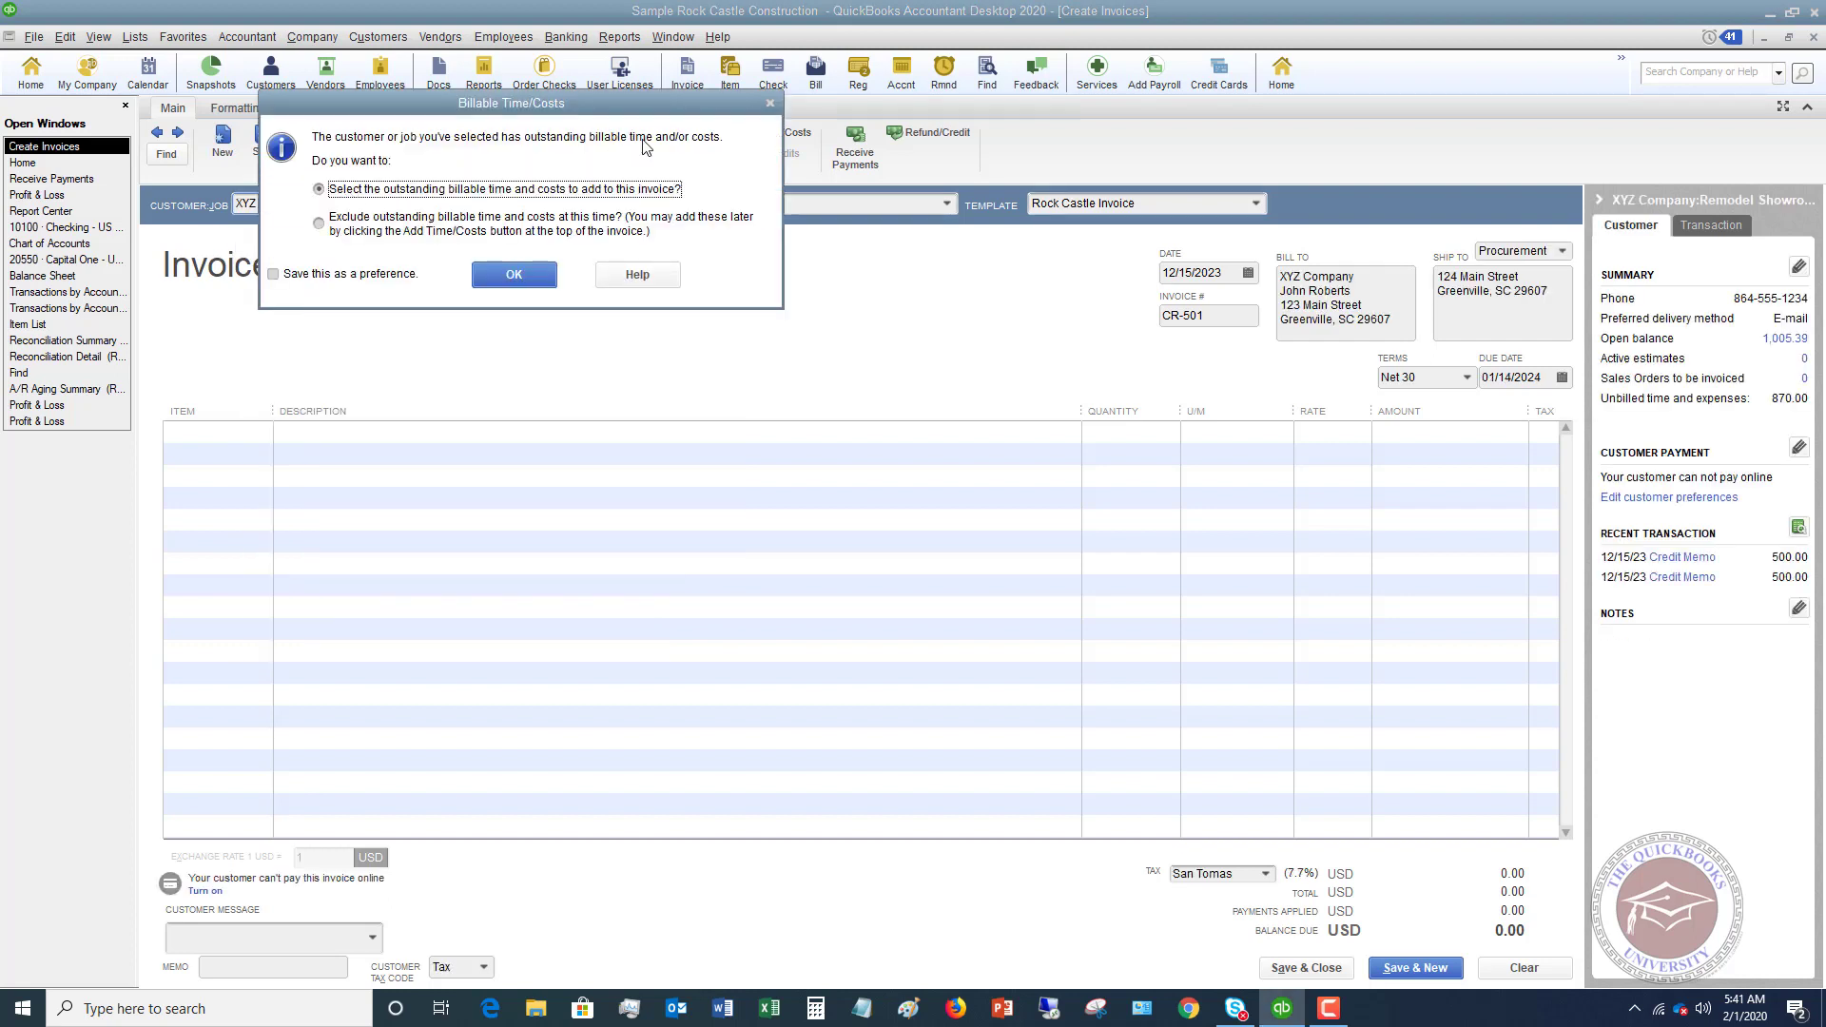
{"action": "left_click", "coordinate": [770, 105]}
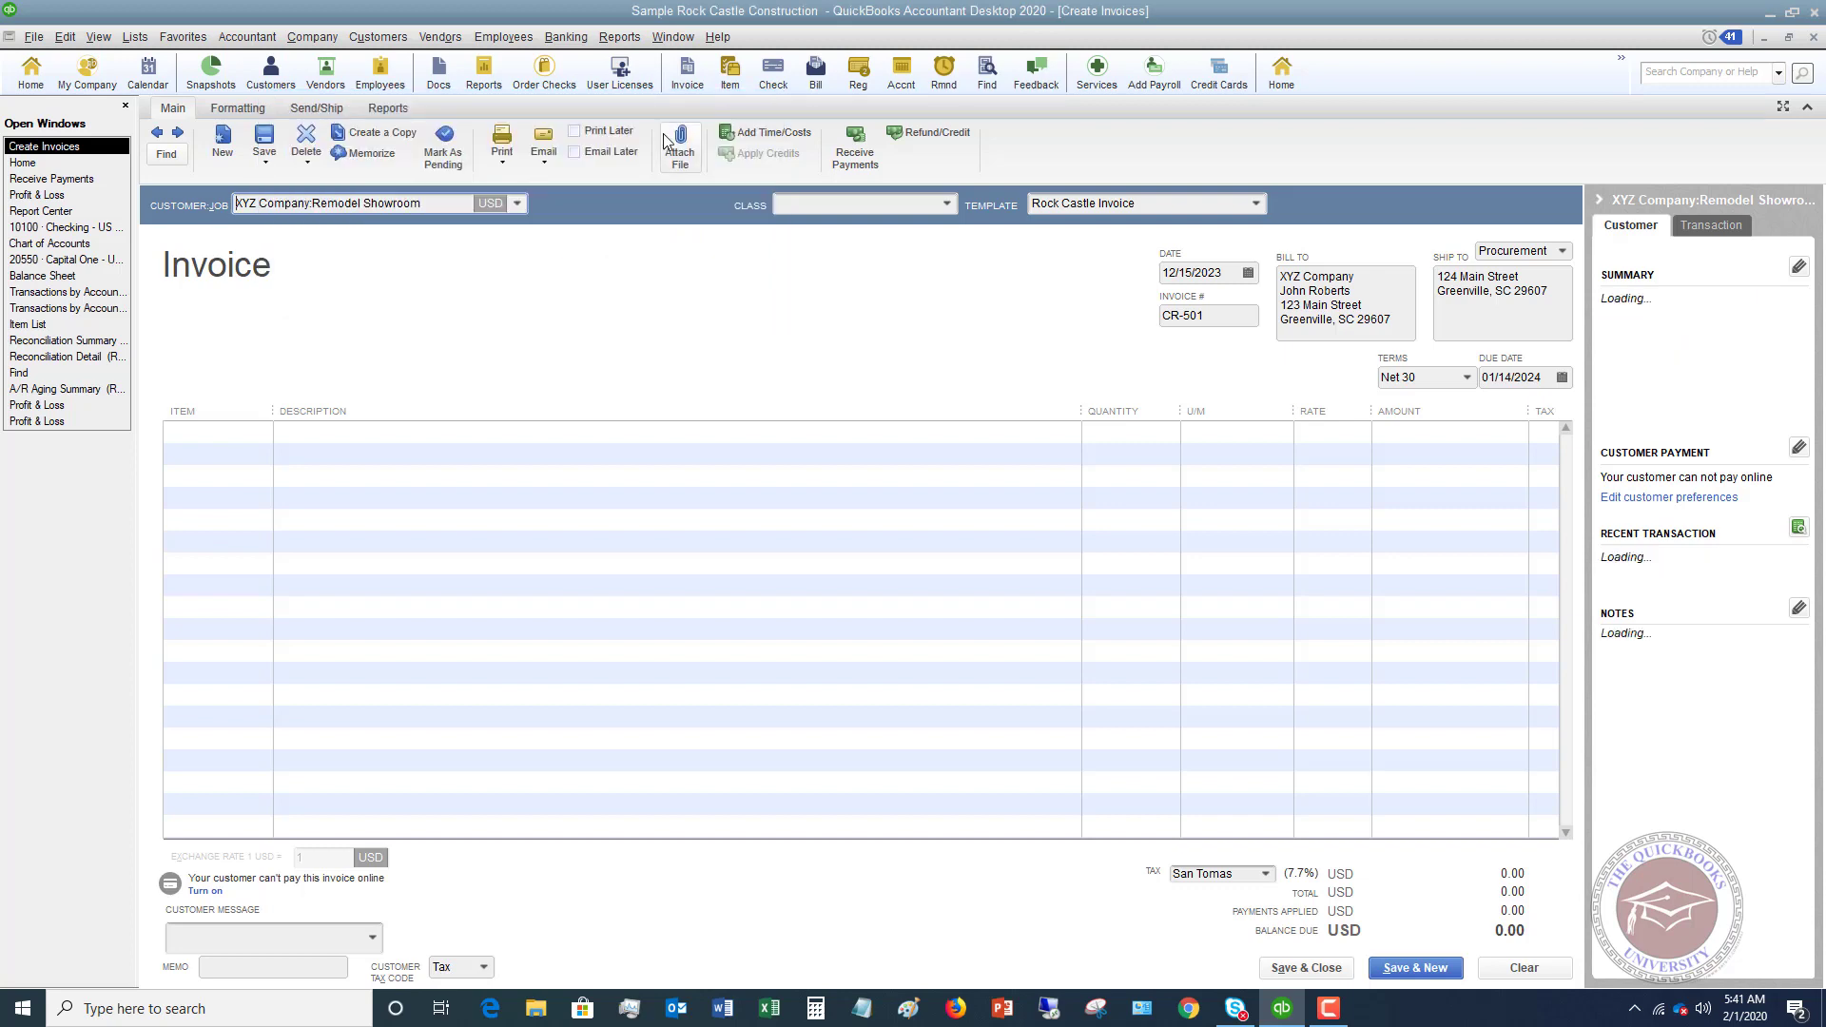
{"action": "left_click", "coordinate": [948, 205]}
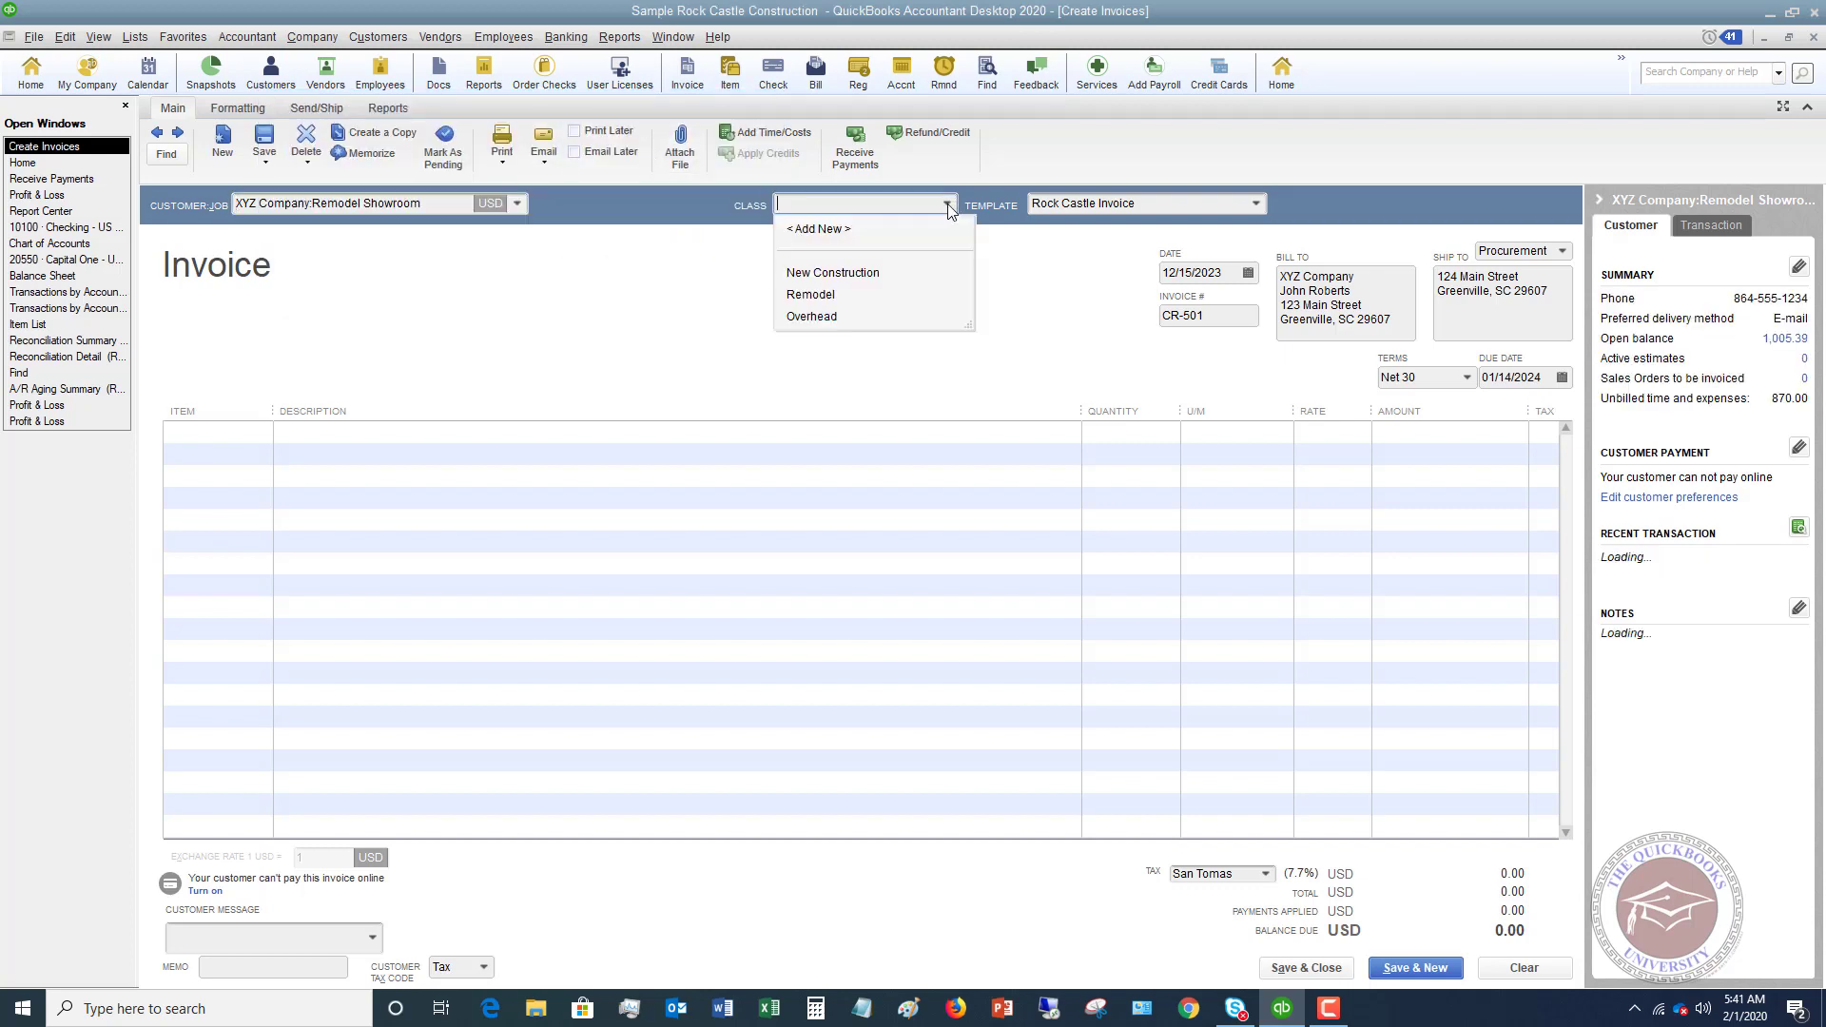
{"action": "left_click", "coordinate": [810, 294]}
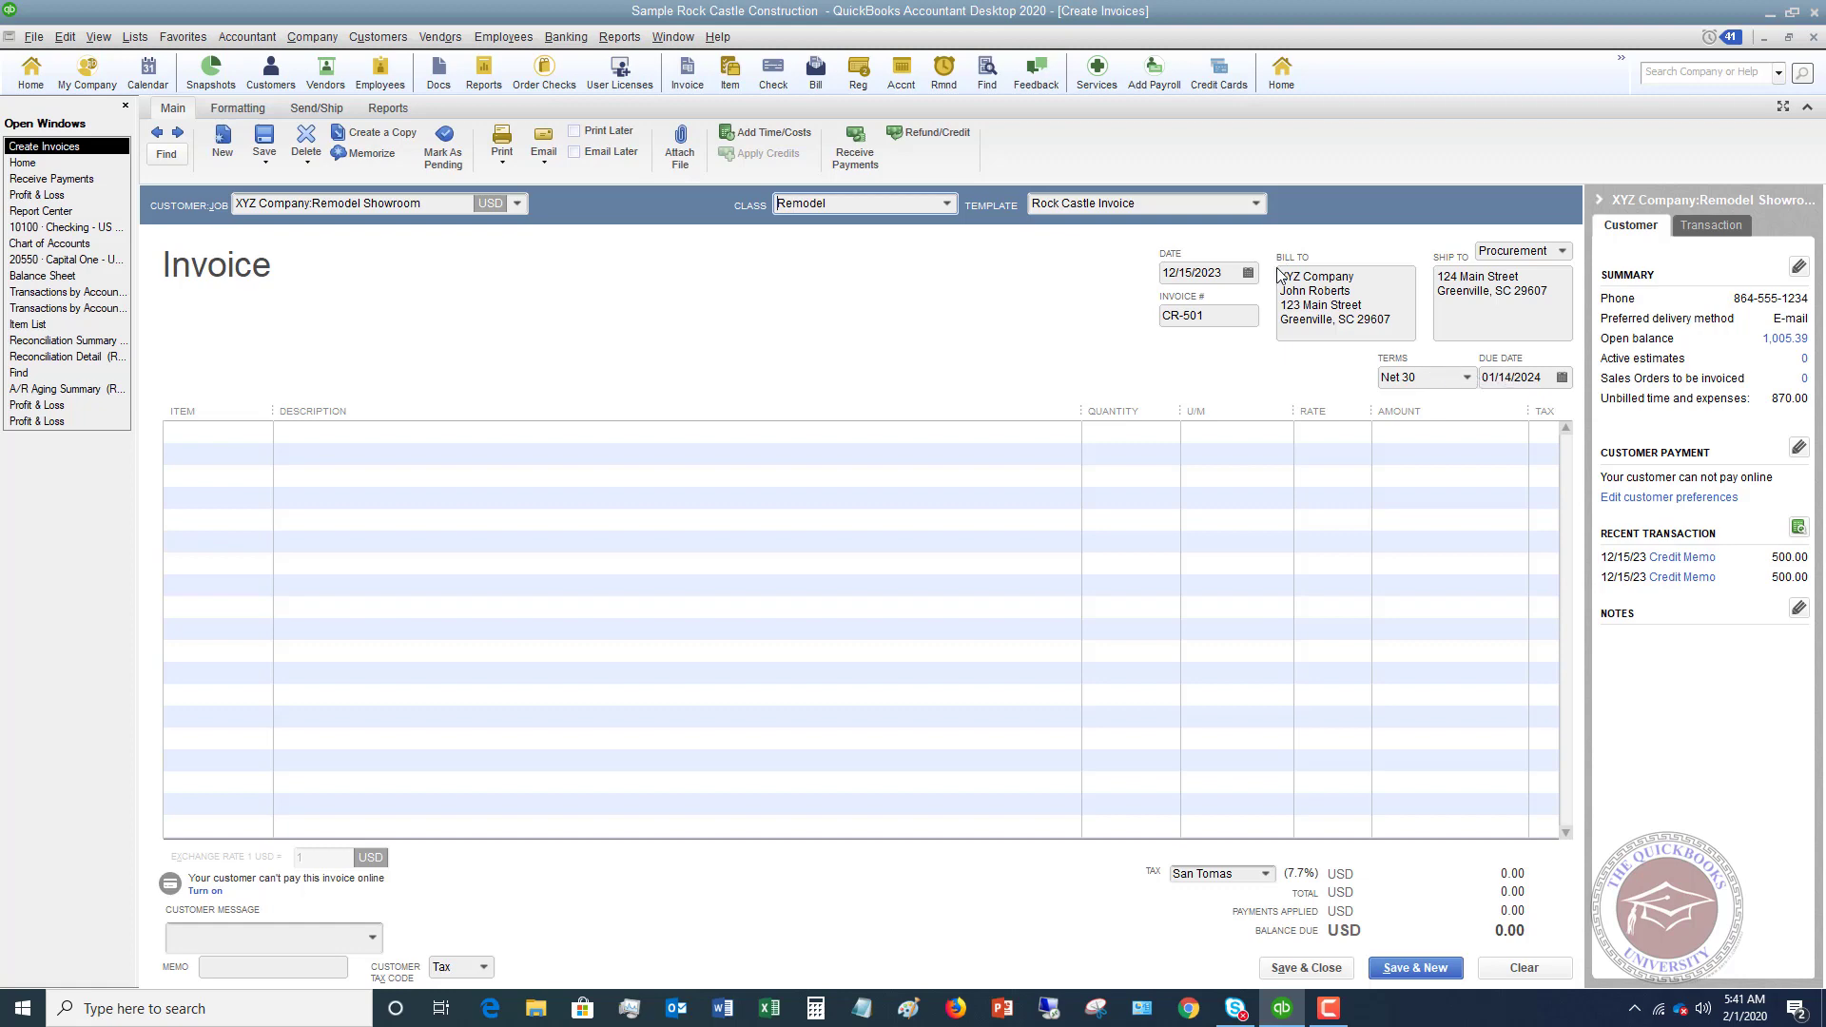
Add a Blueprints line with quantity 2, bringing the invoice amount to 120.00.
{"action": "left_click", "coordinate": [264, 433]}
{"action": "left_click", "coordinate": [263, 432]}
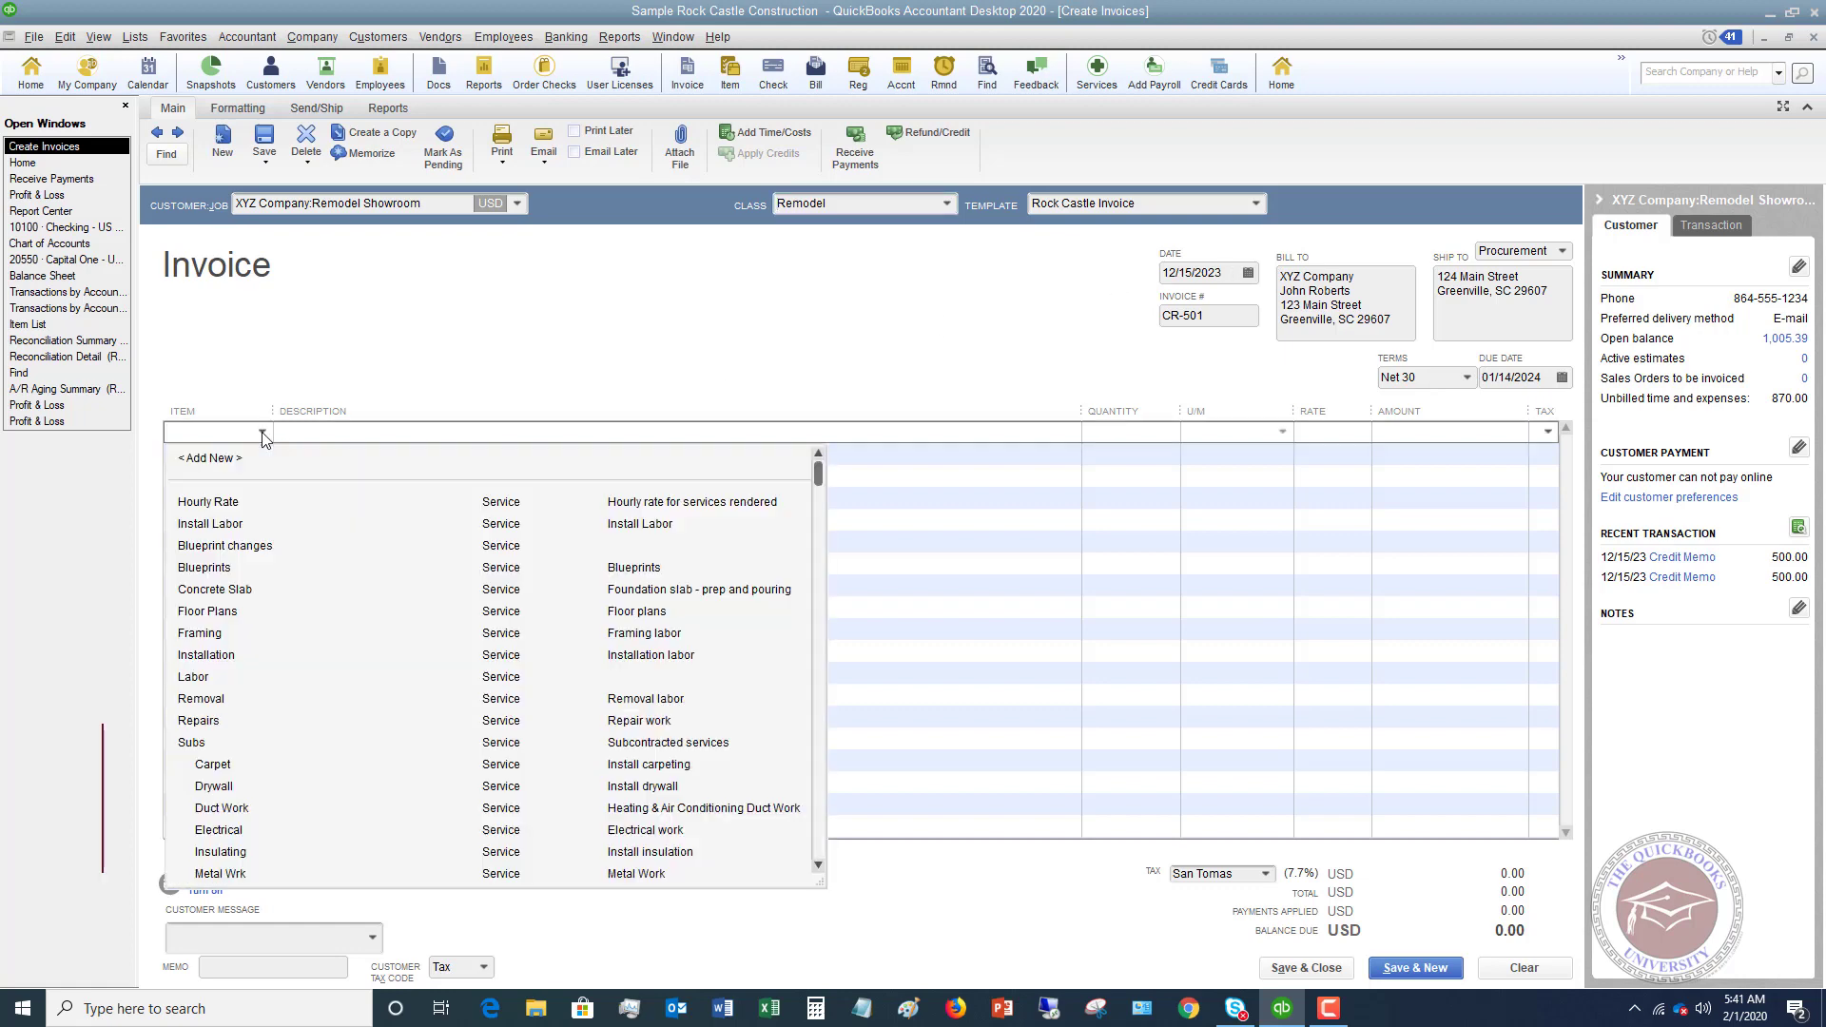
{"action": "left_click", "coordinate": [204, 568]}
{"action": "left_click", "coordinate": [1162, 432]}
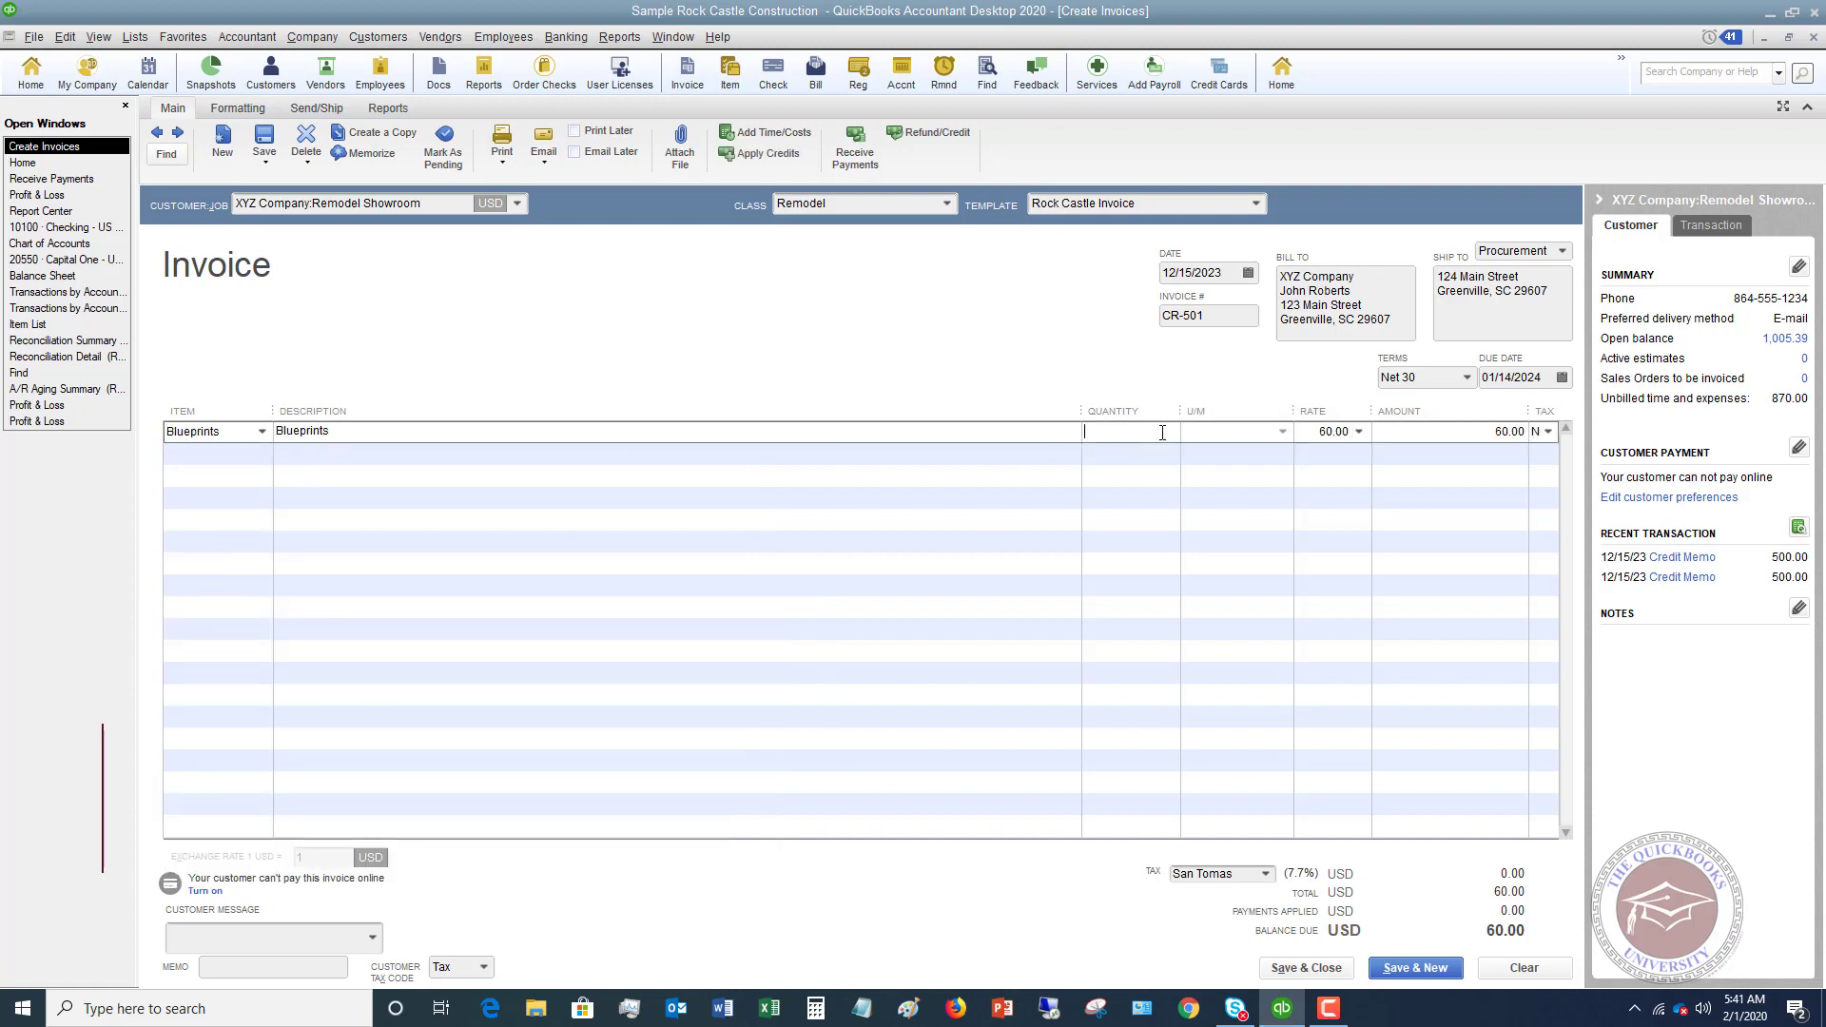
{"action": "type", "text": "2"}
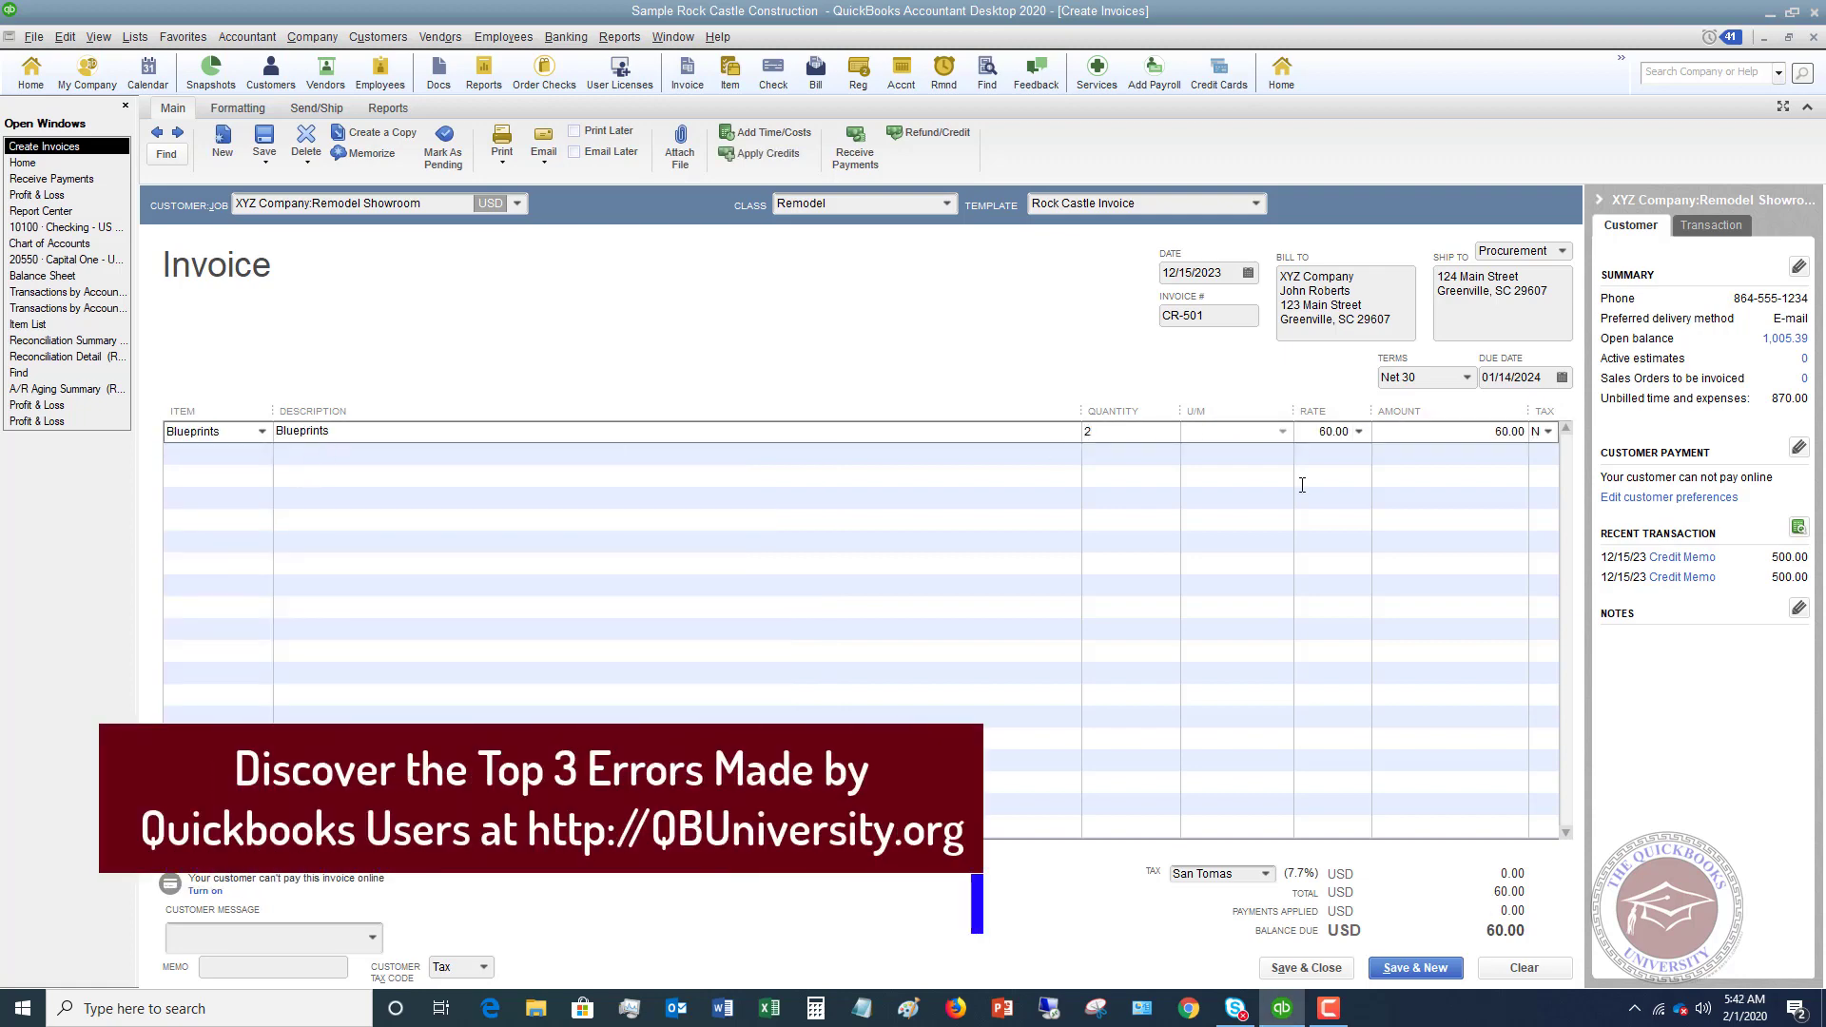
{"action": "left_click", "coordinate": [1239, 492]}
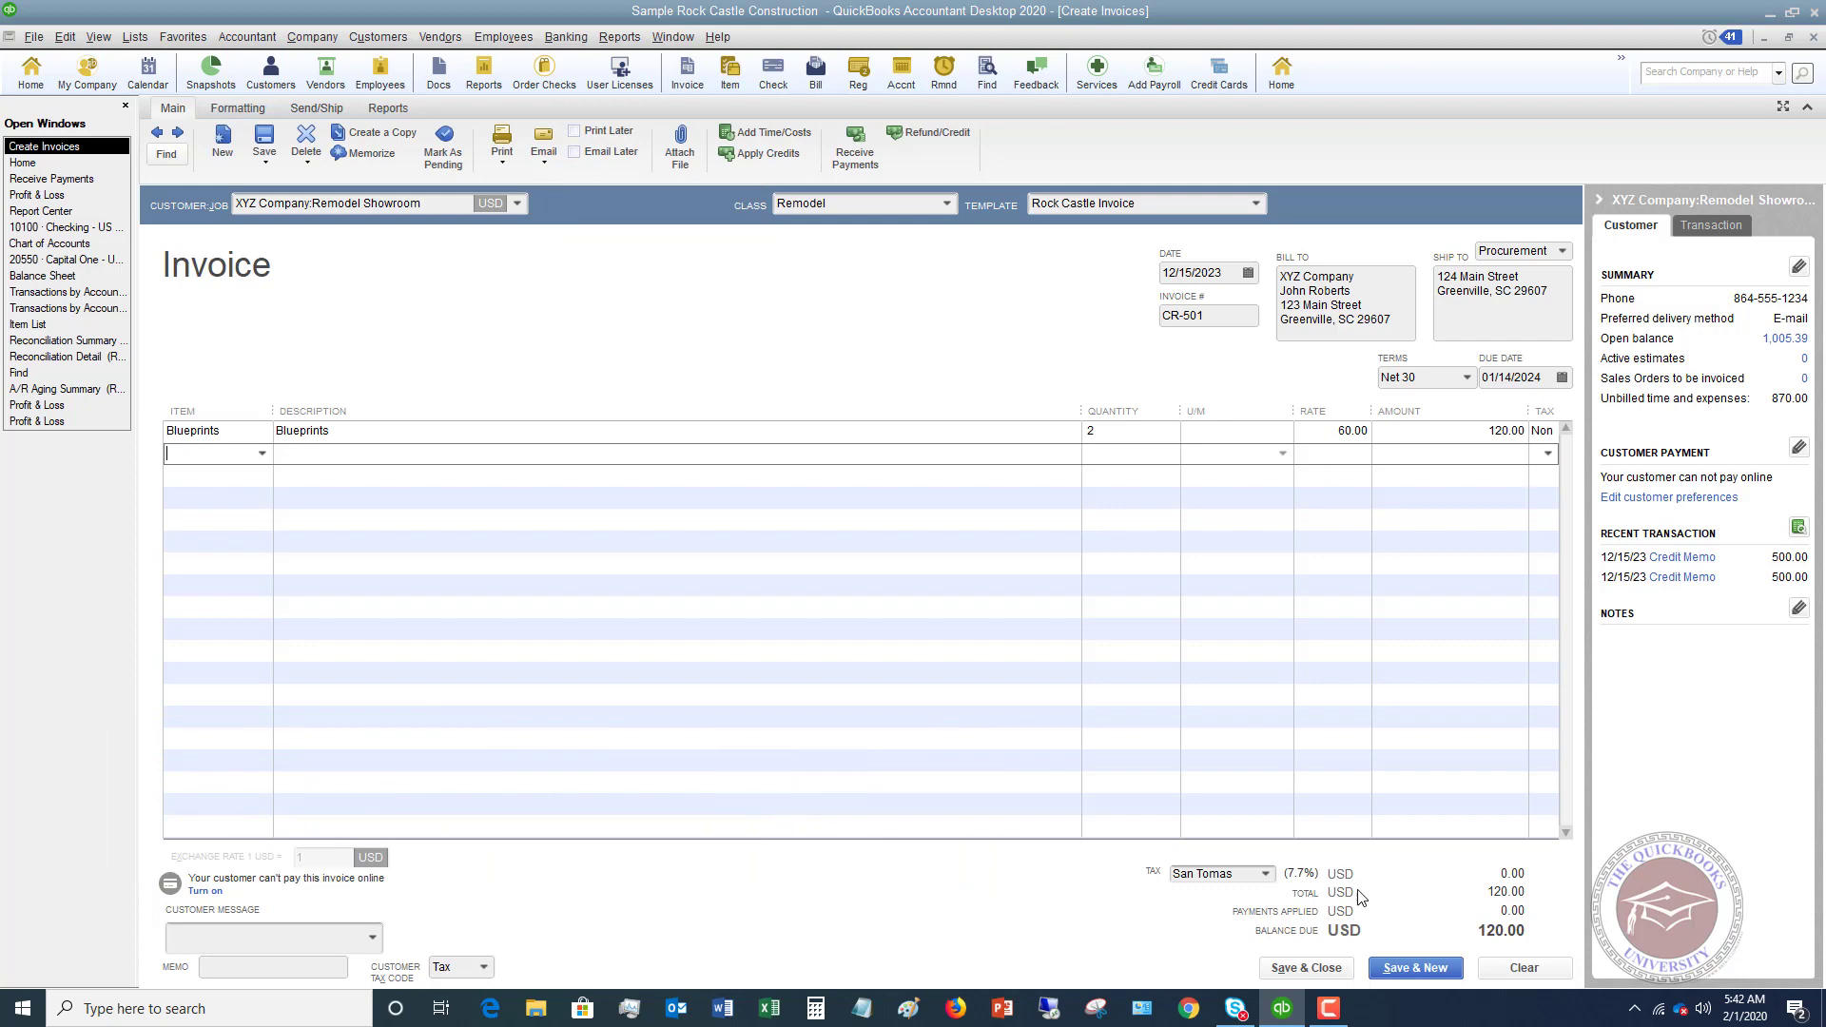
{"action": "left_click", "coordinate": [1296, 968]}
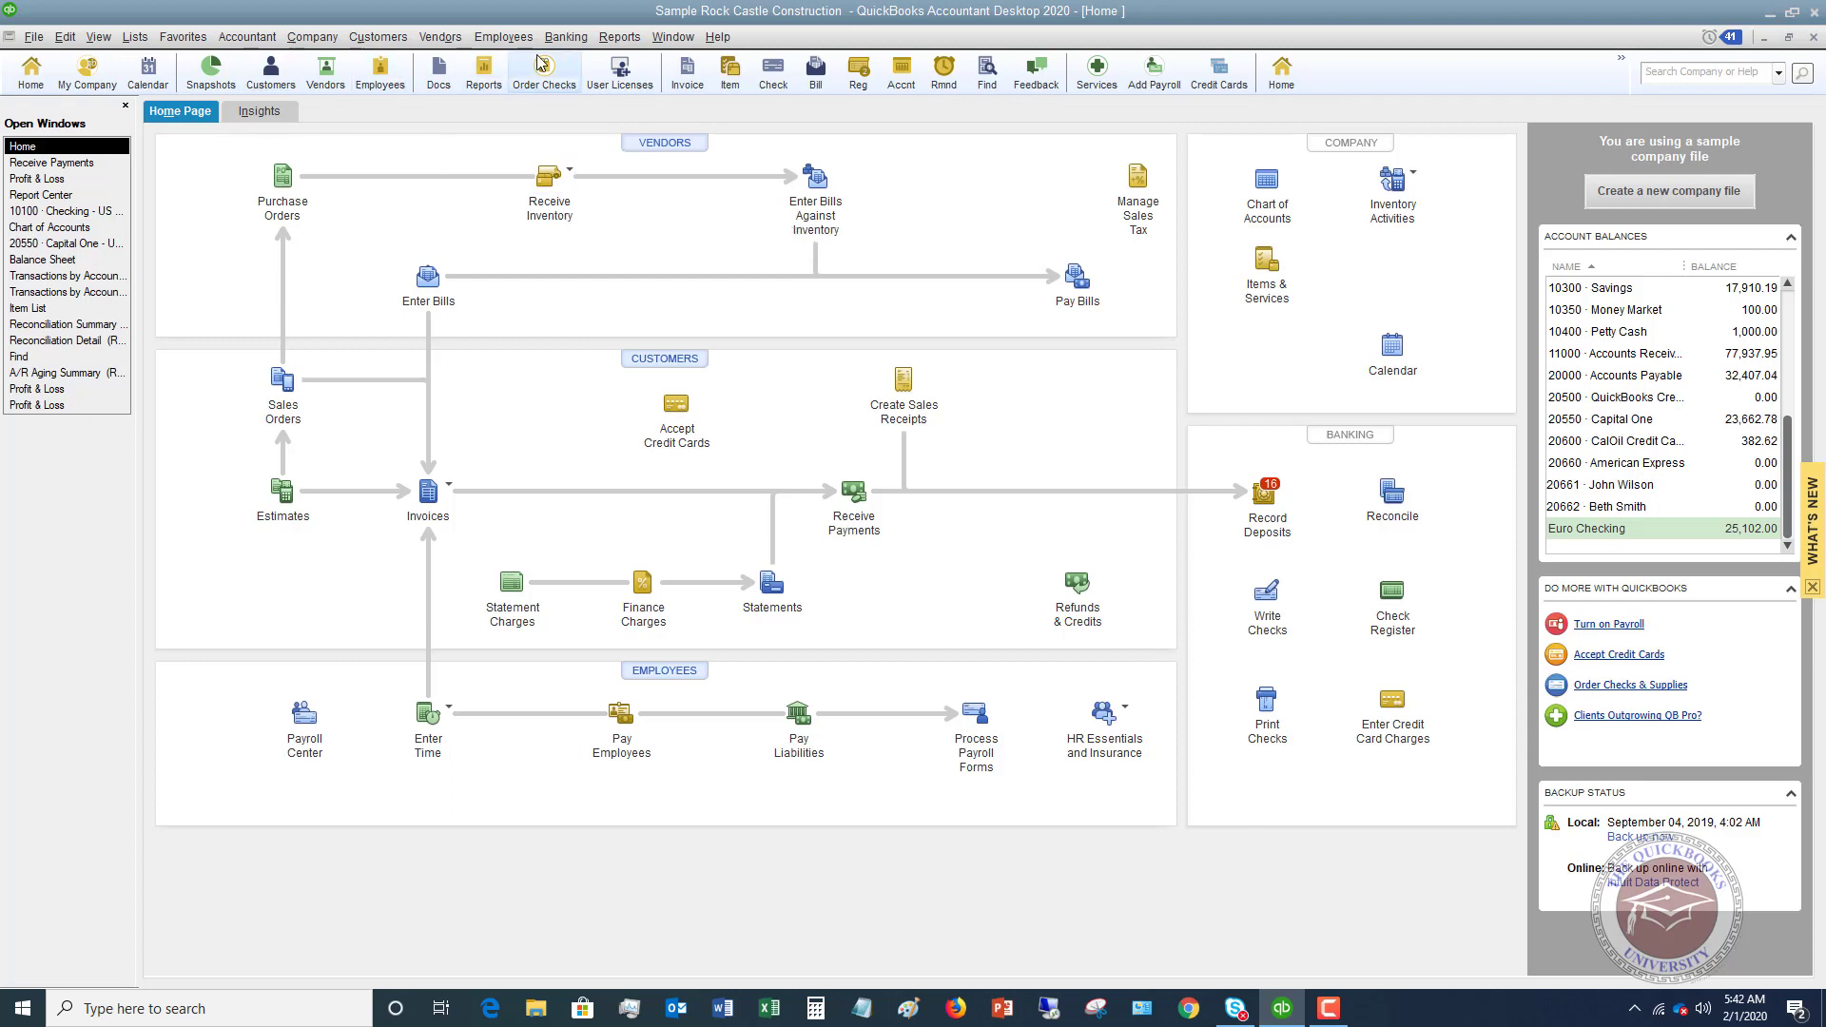
{"action": "left_click", "coordinate": [569, 38]}
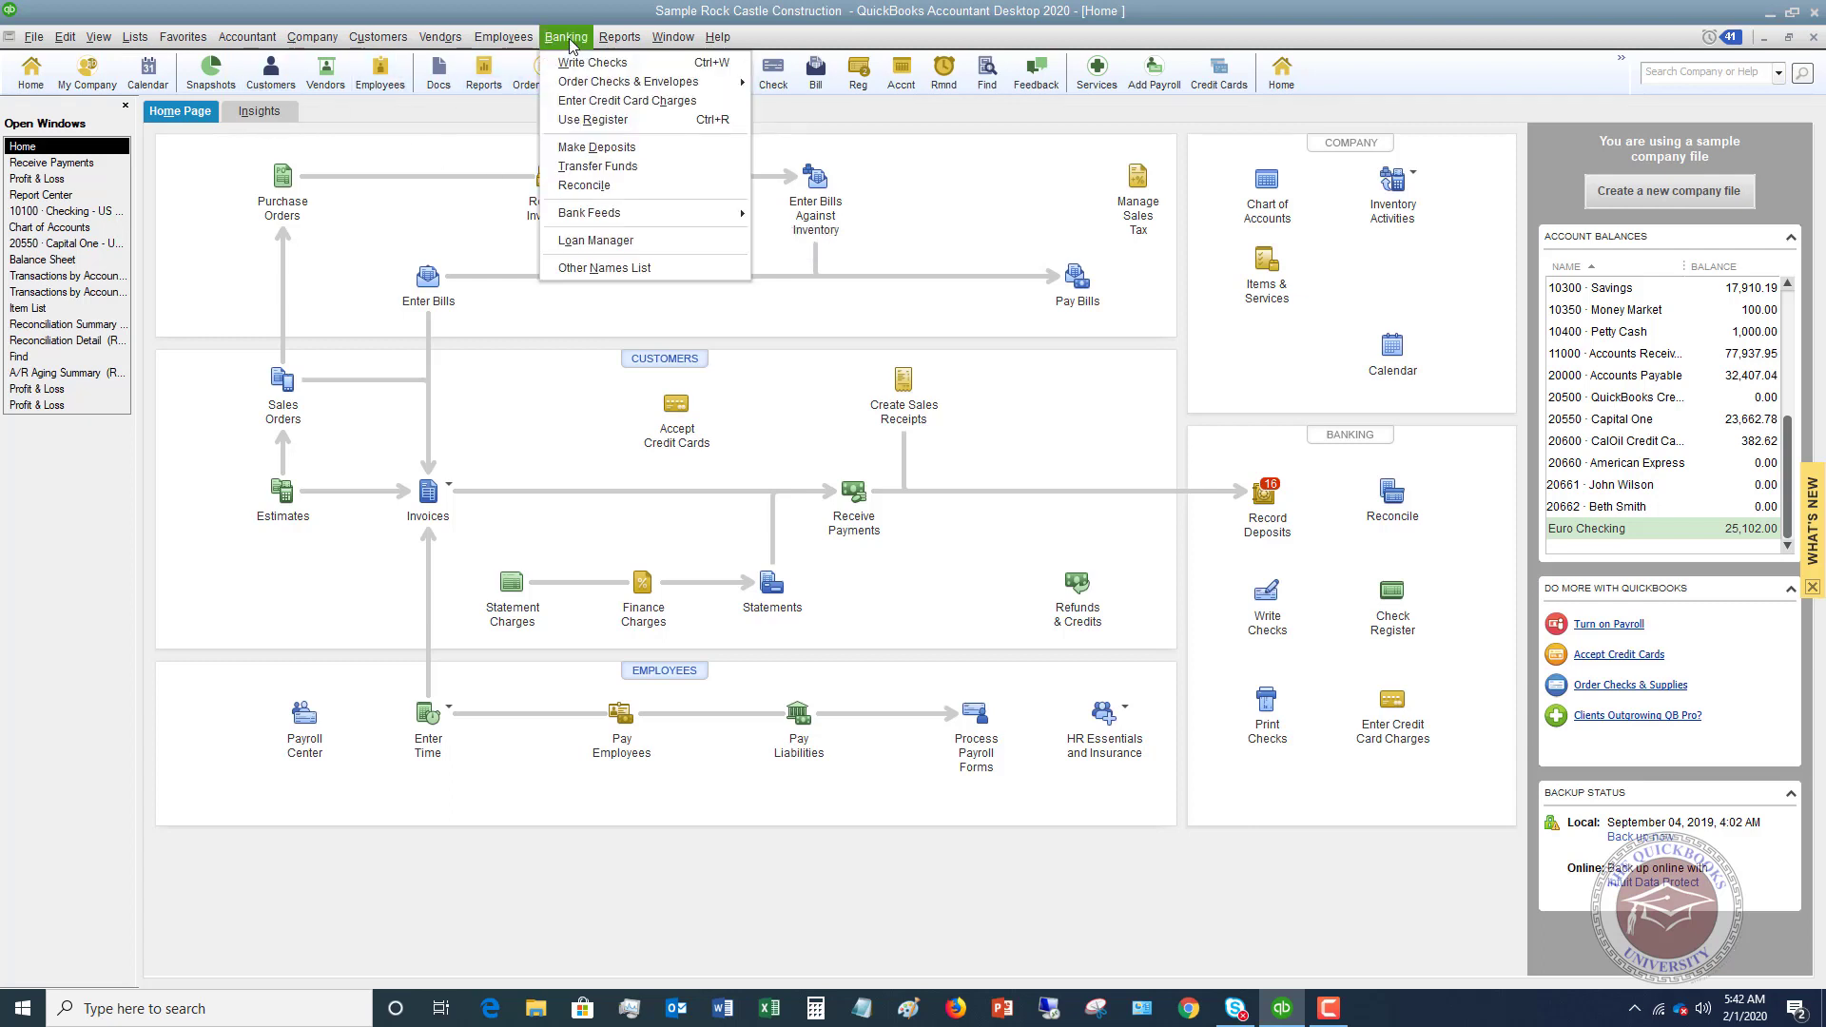
{"action": "left_click", "coordinate": [597, 165]}
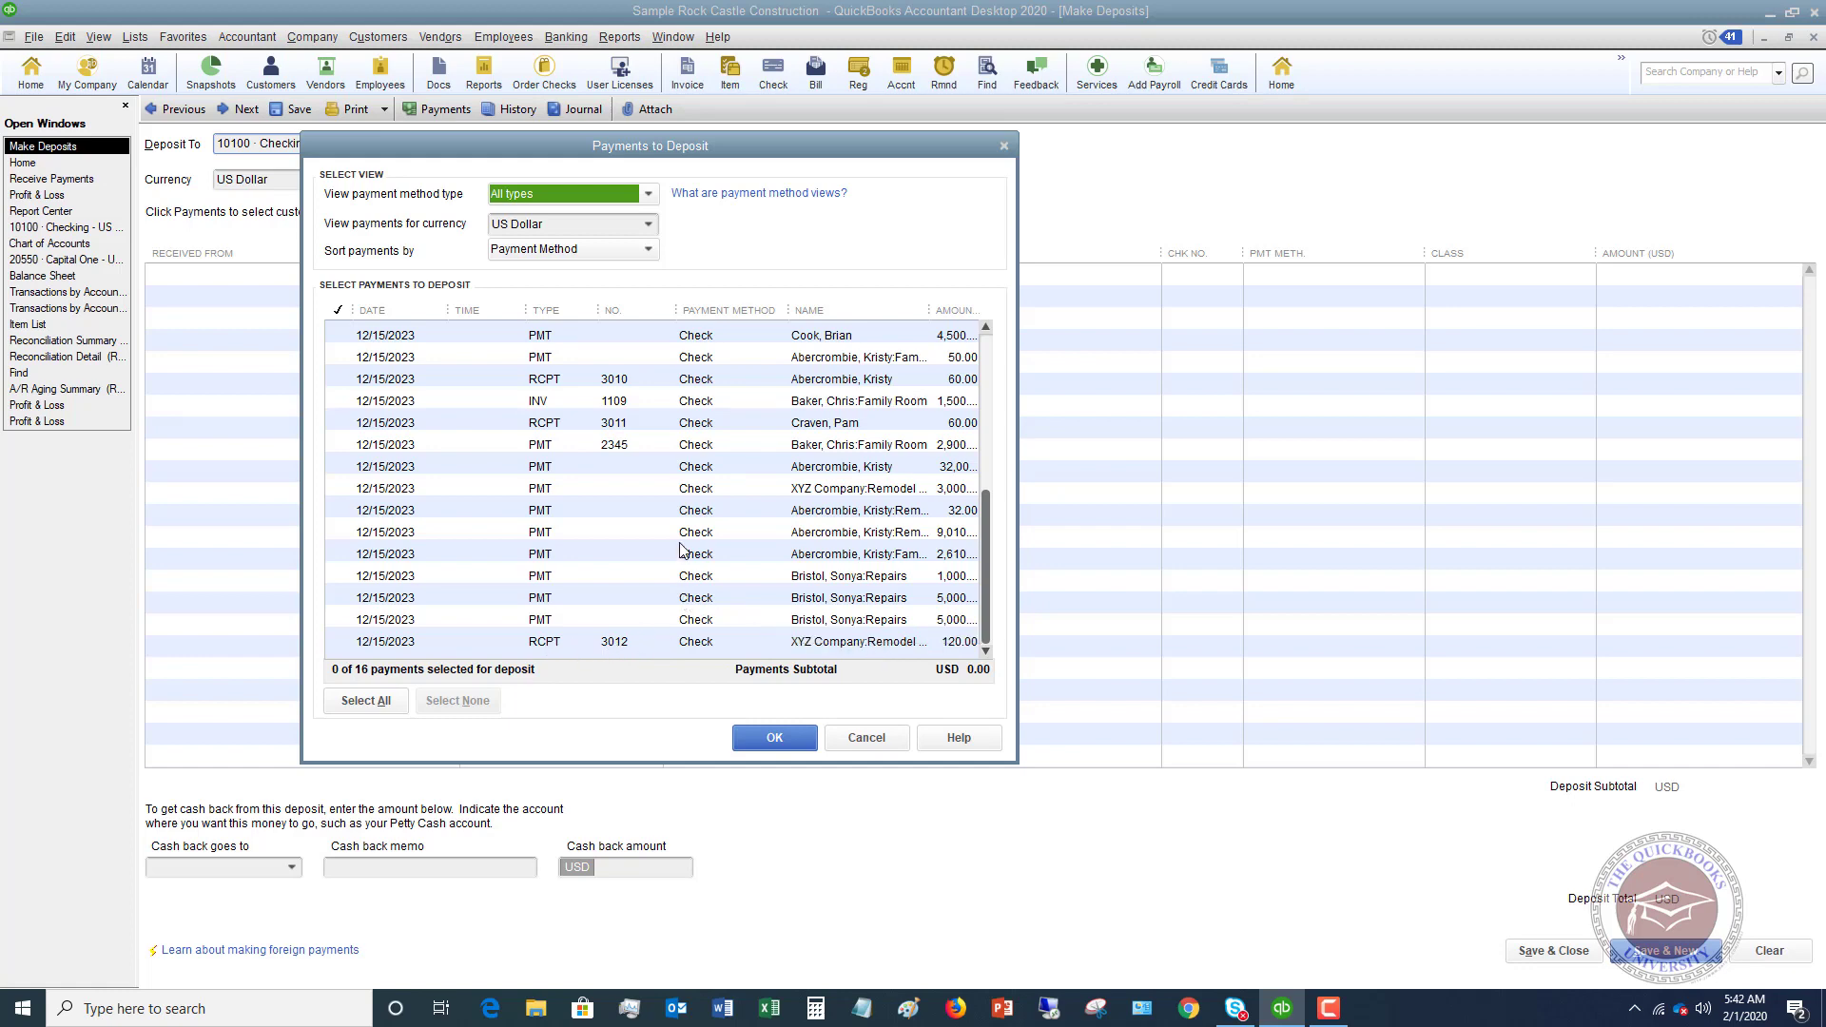
{"action": "left_click", "coordinate": [341, 643]}
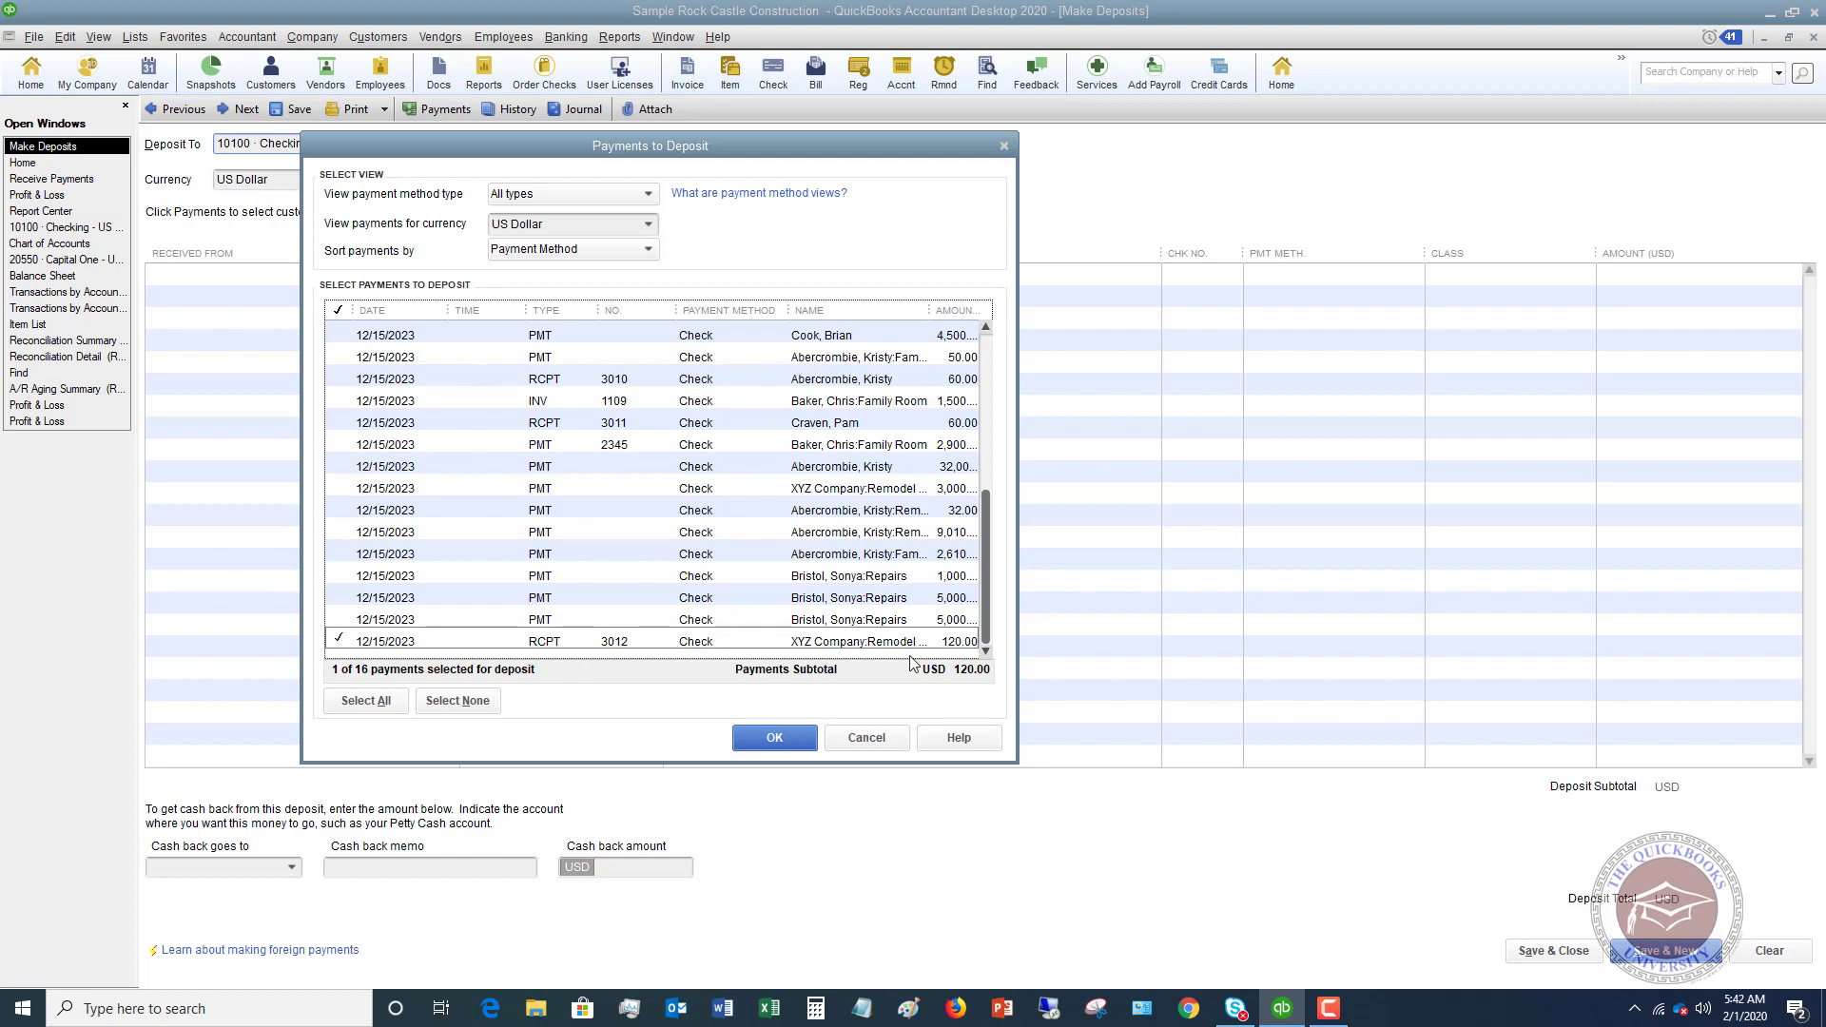
{"action": "left_click", "coordinate": [860, 734]}
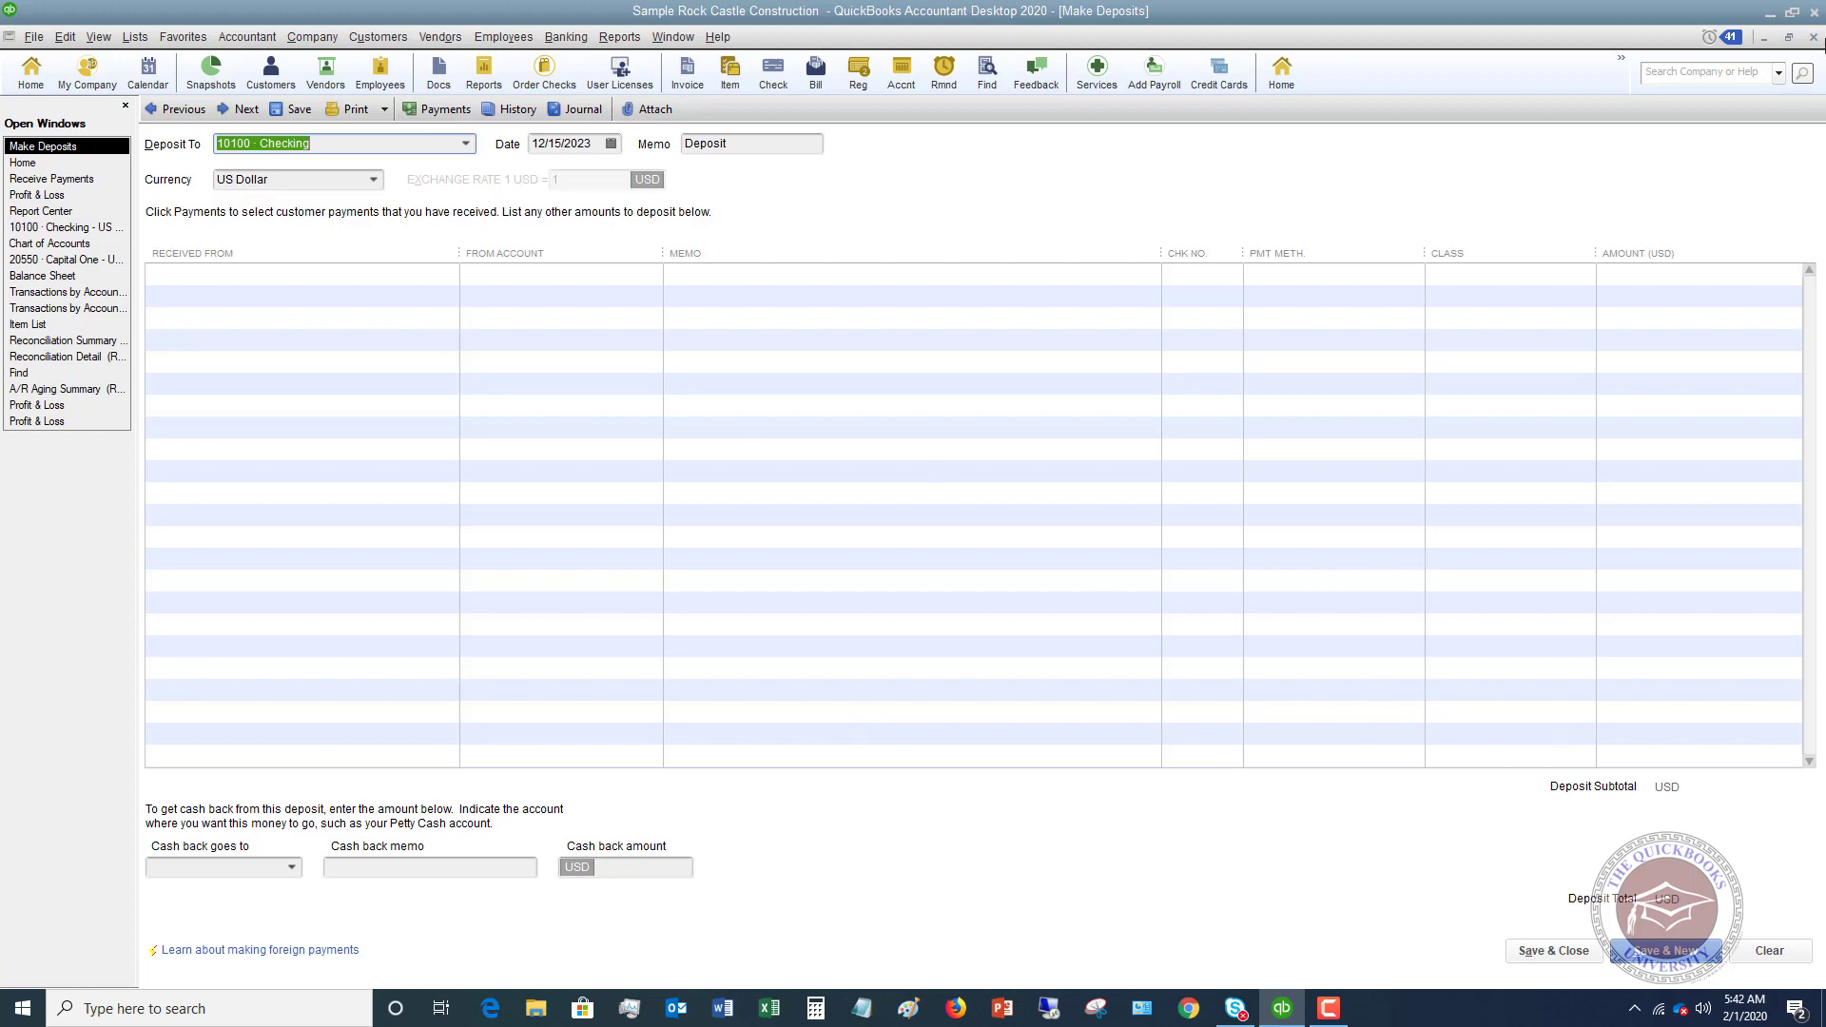
{"action": "left_click", "coordinate": [1814, 38]}
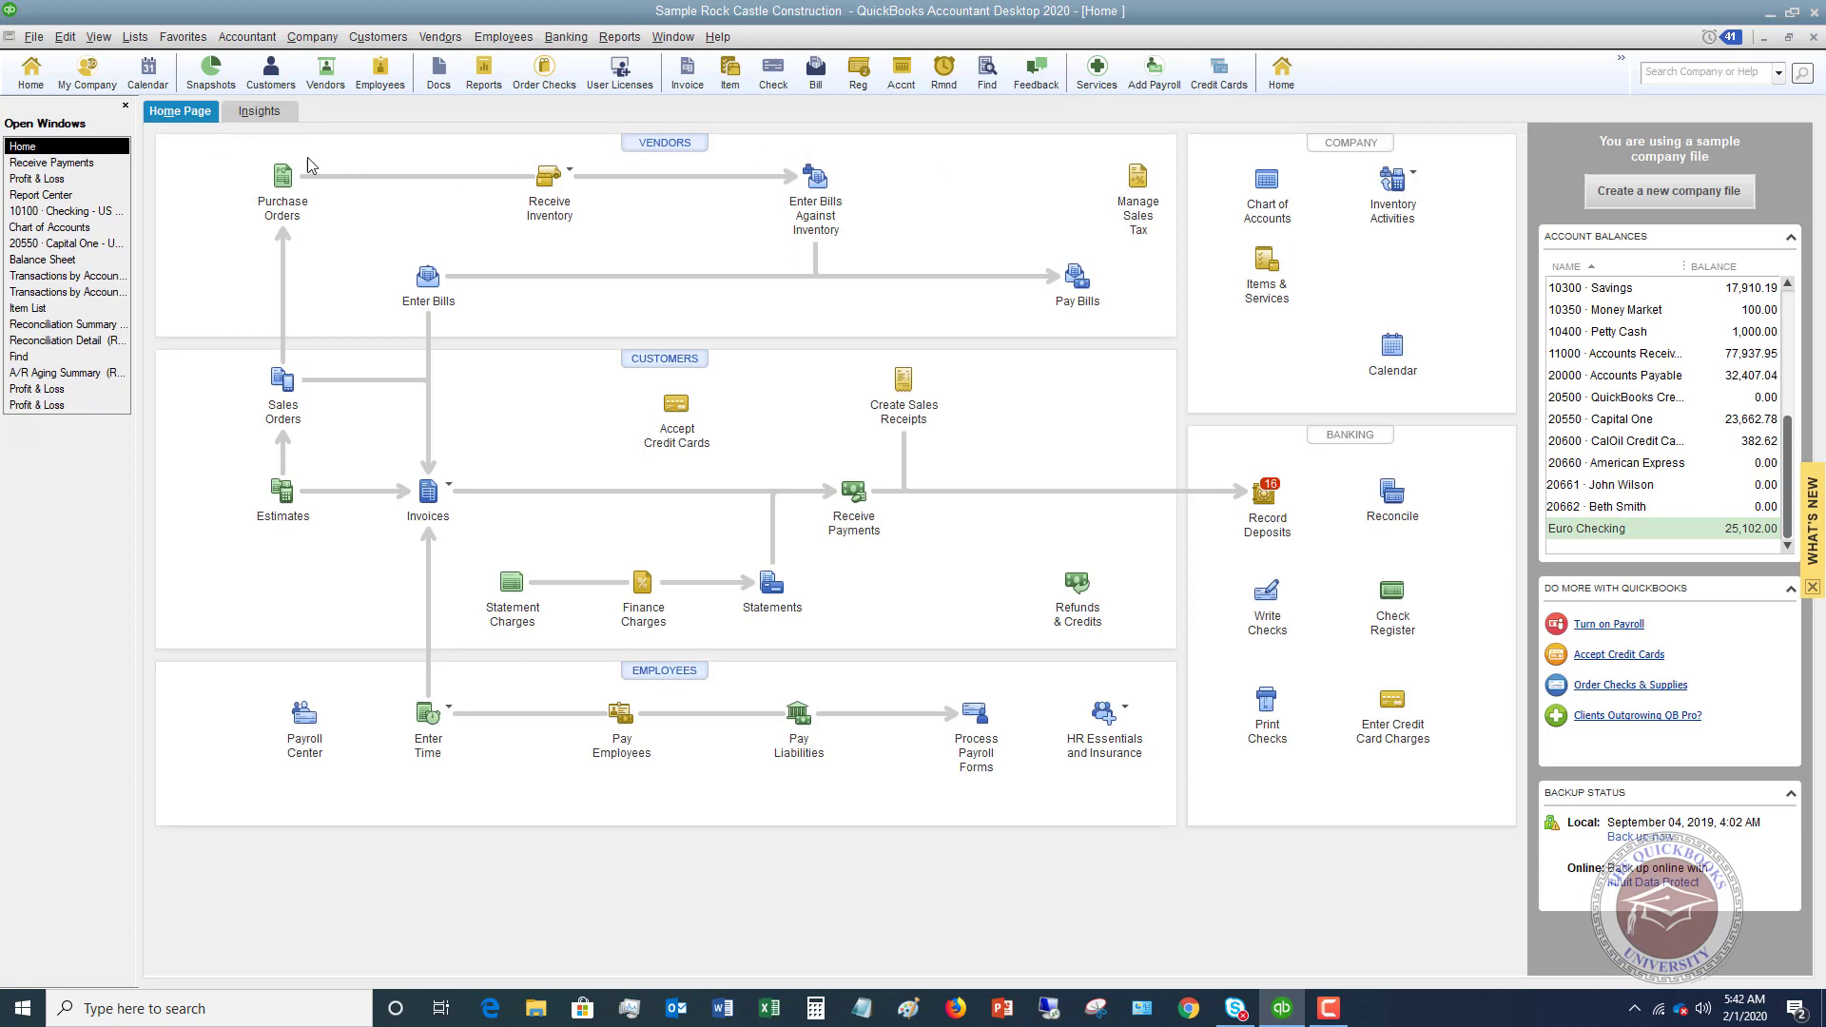
Drill into Remodel Showroom's current A/R balance and highlight the unpaid 120.00 invoice.
{"action": "left_click", "coordinate": [76, 374]}
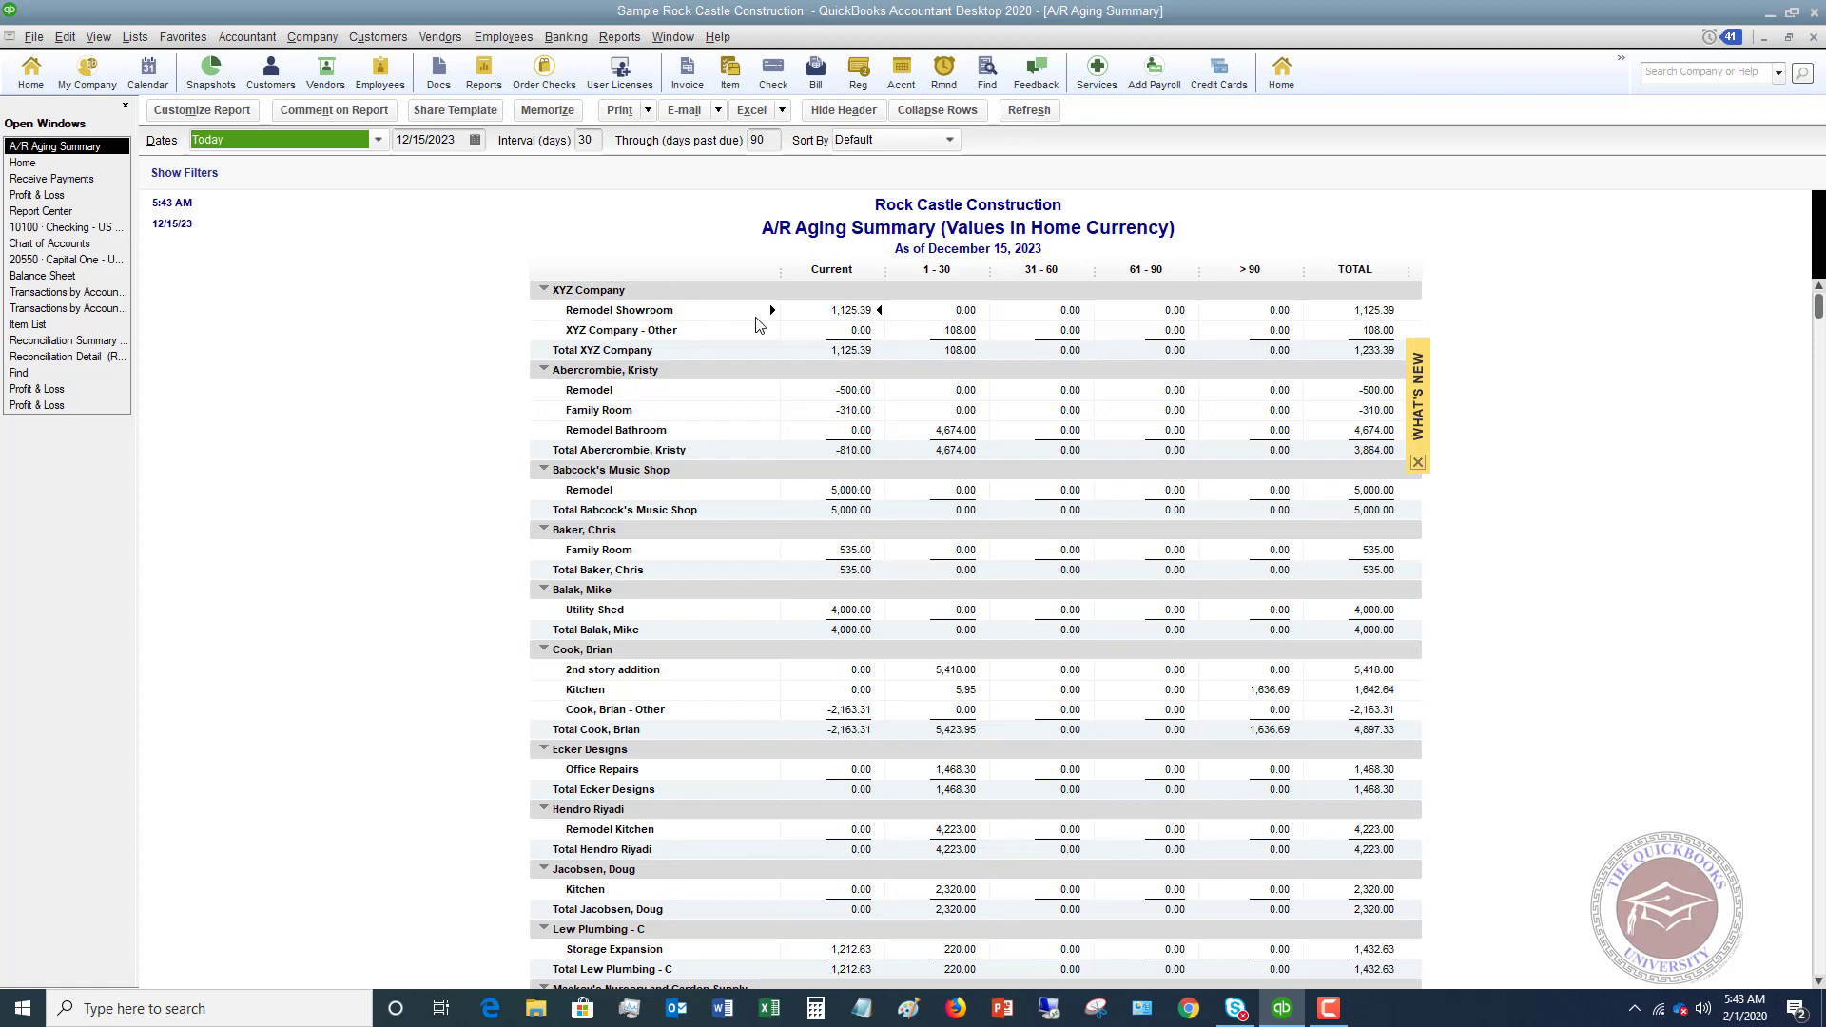
{"action": "double_click", "coordinate": [849, 310]}
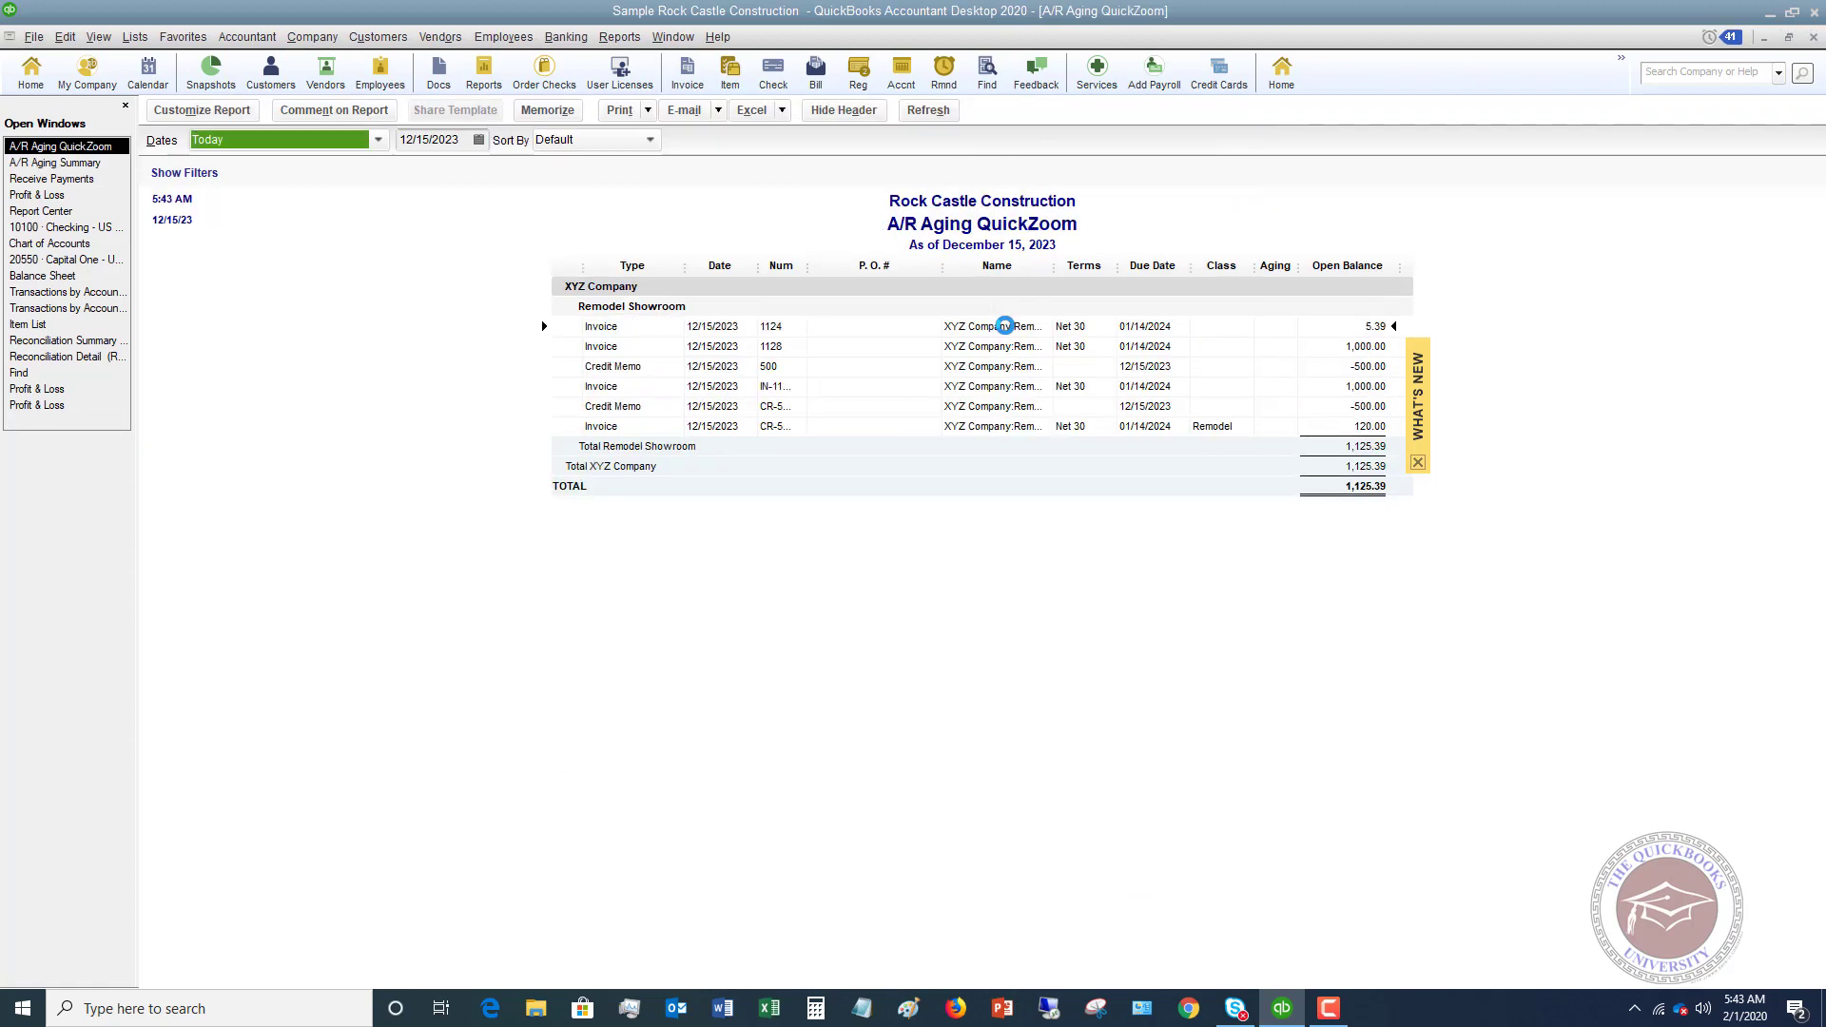
{"action": "left_click", "coordinate": [1371, 431]}
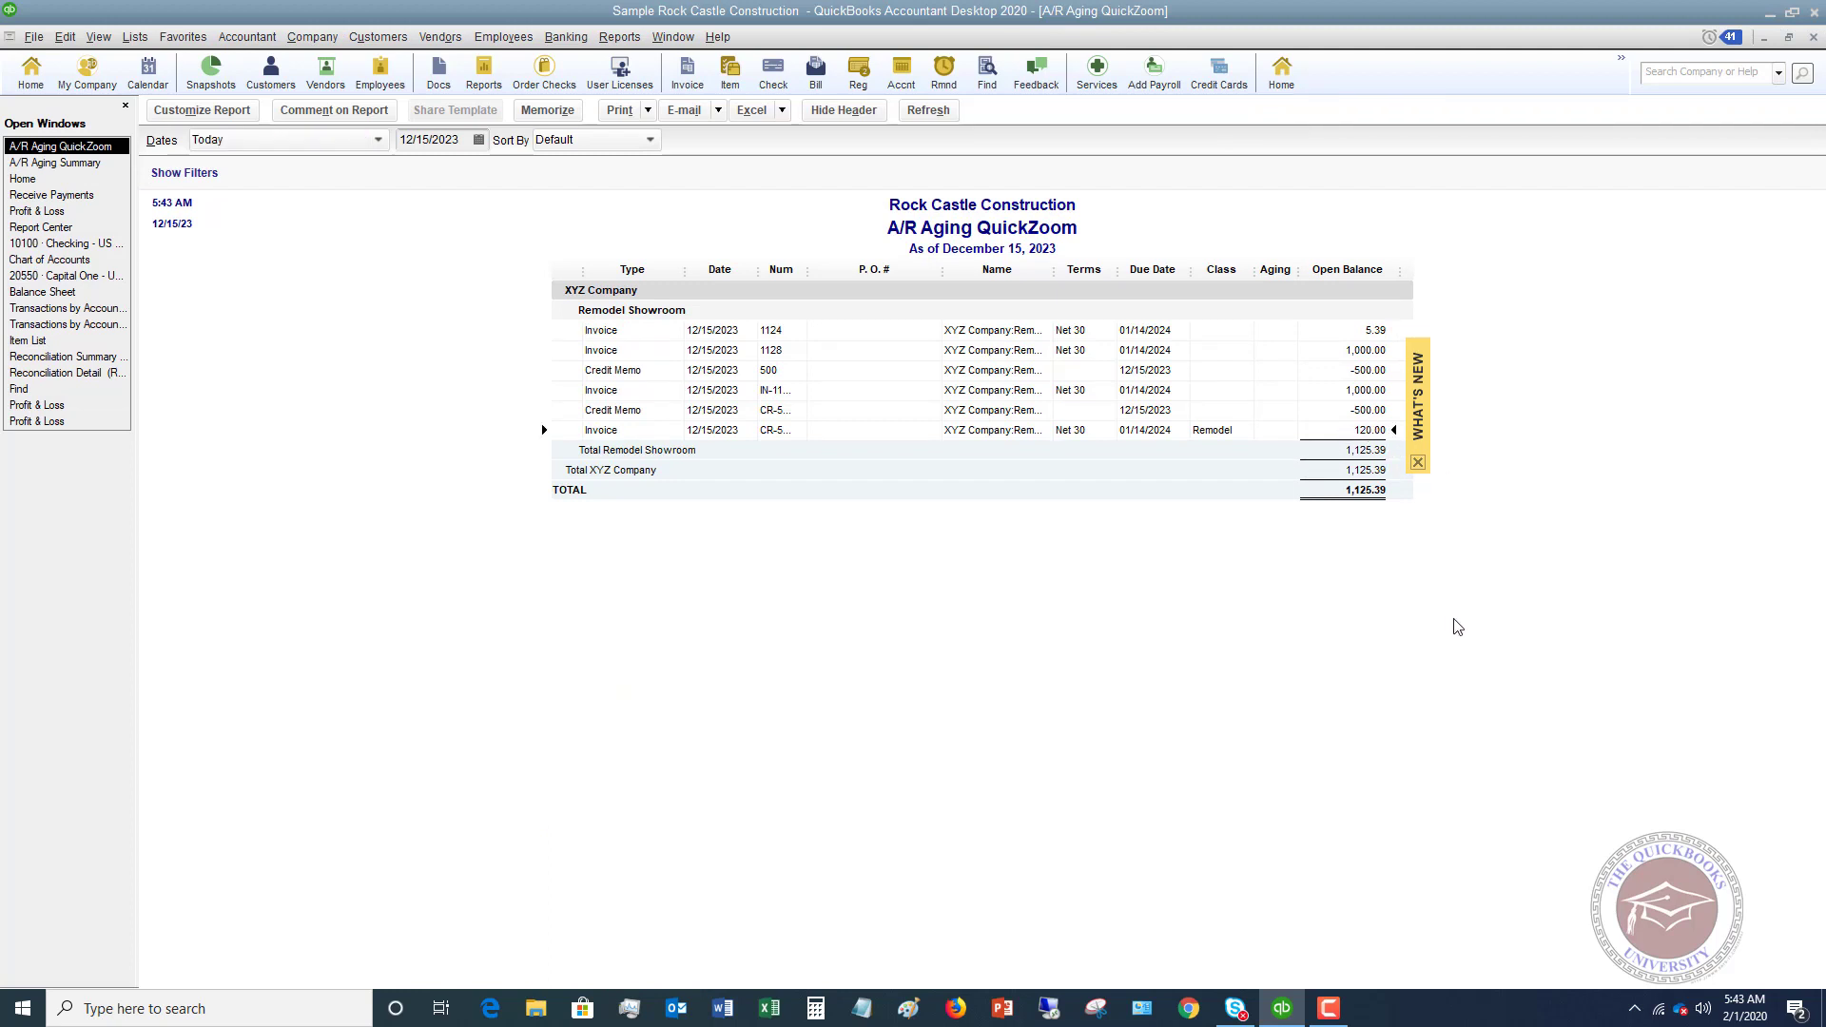